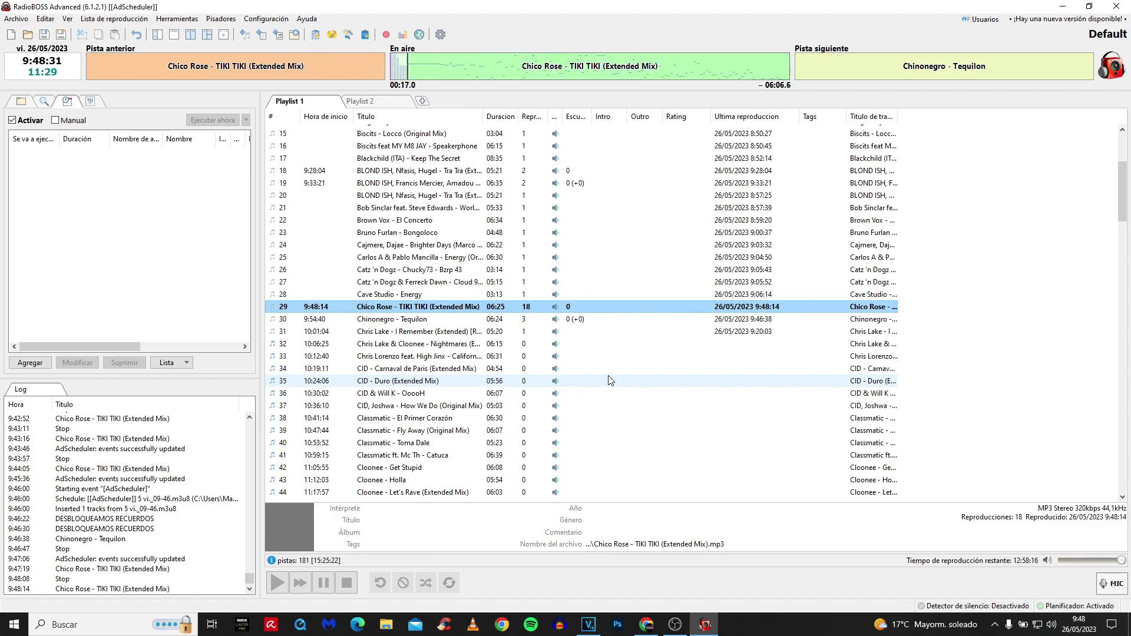
Create an ad in the Ads Scheduler using the track NO ESTAMOS EN LA FM EN LA RED MANDAMOS NOSOTROS.mp3 from the CUÑAS folder.
left_click(160, 20)
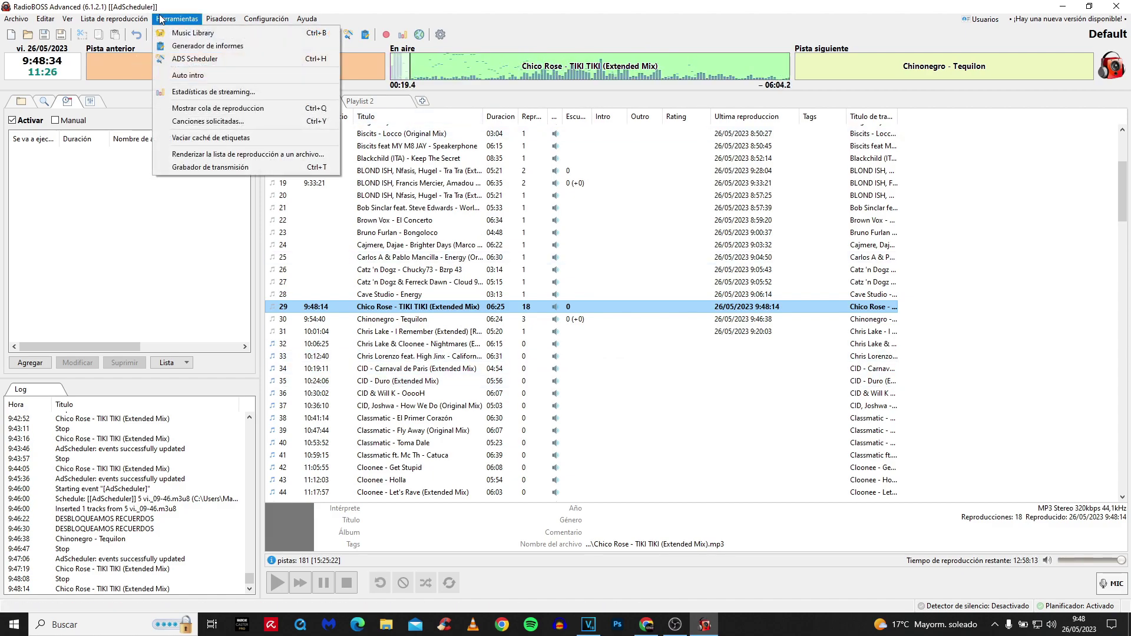
left_click(177, 59)
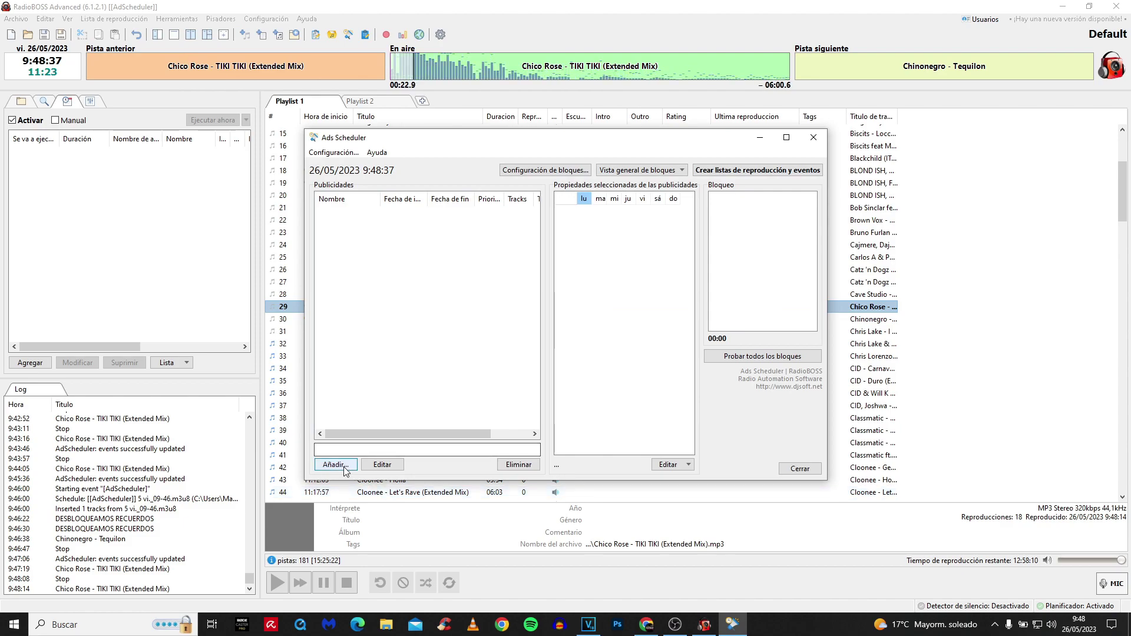
left_click(335, 465)
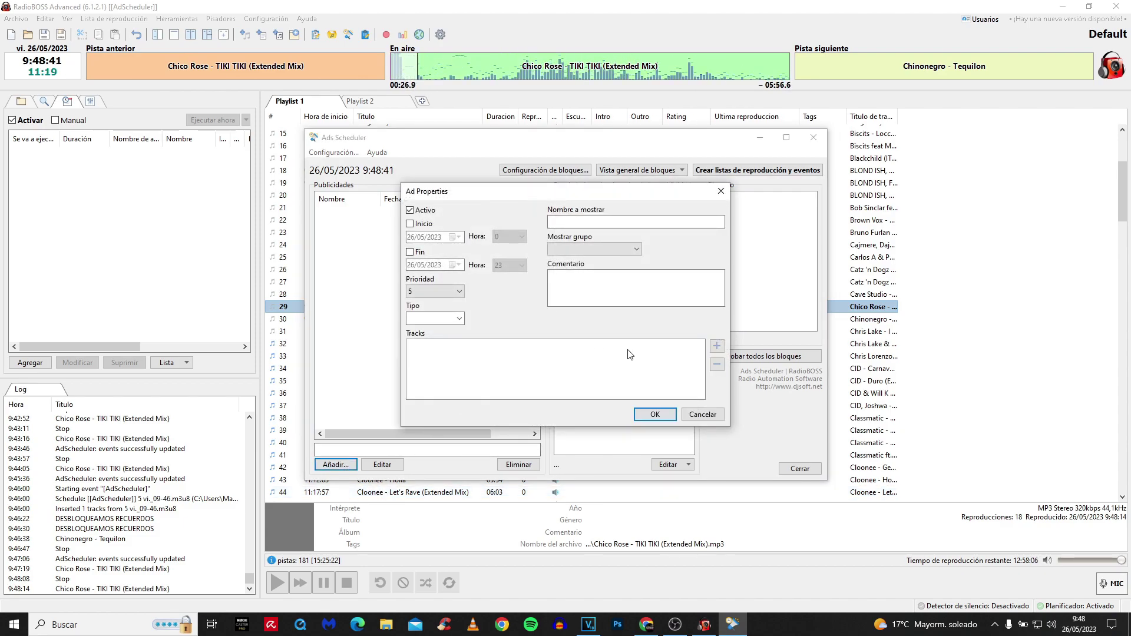
left_click(717, 347)
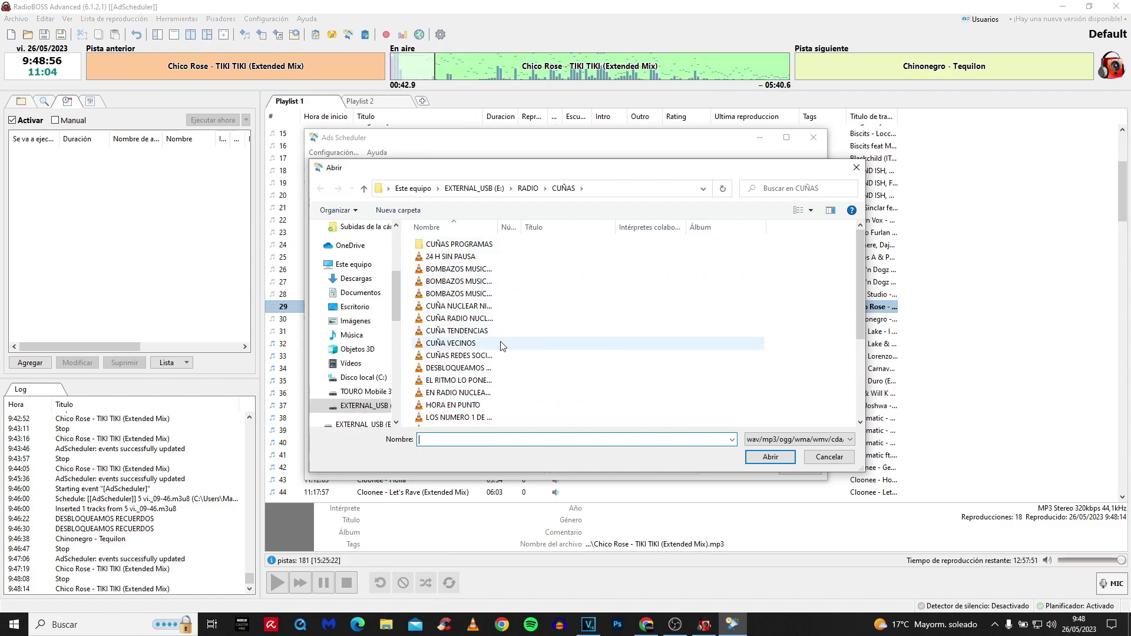
scroll(473, 246, "down", 4)
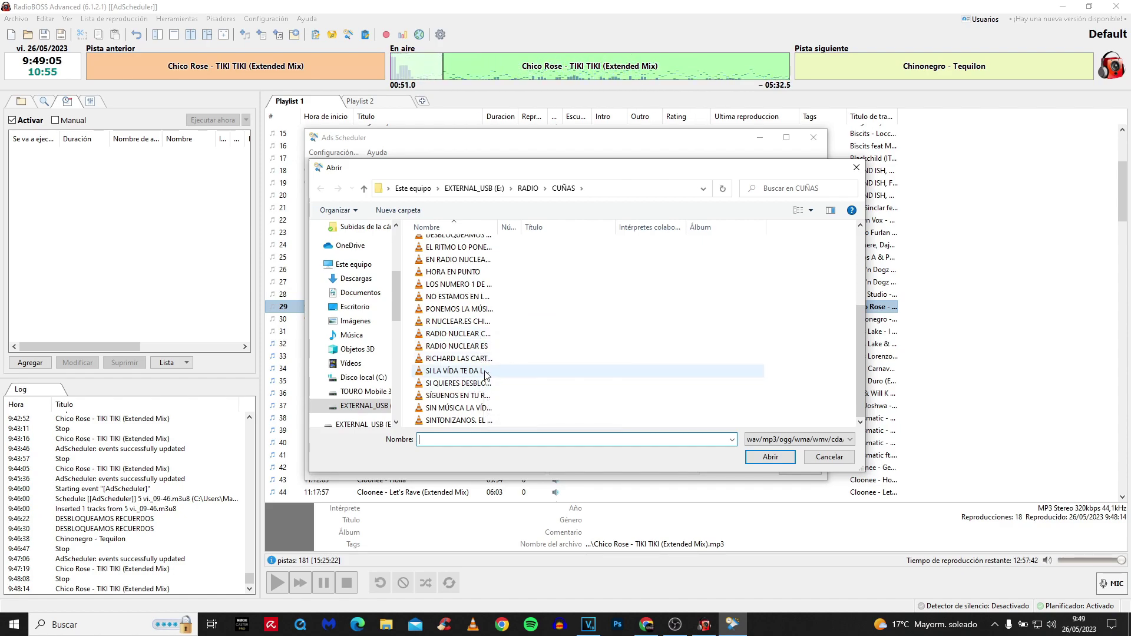
double_click(467, 297)
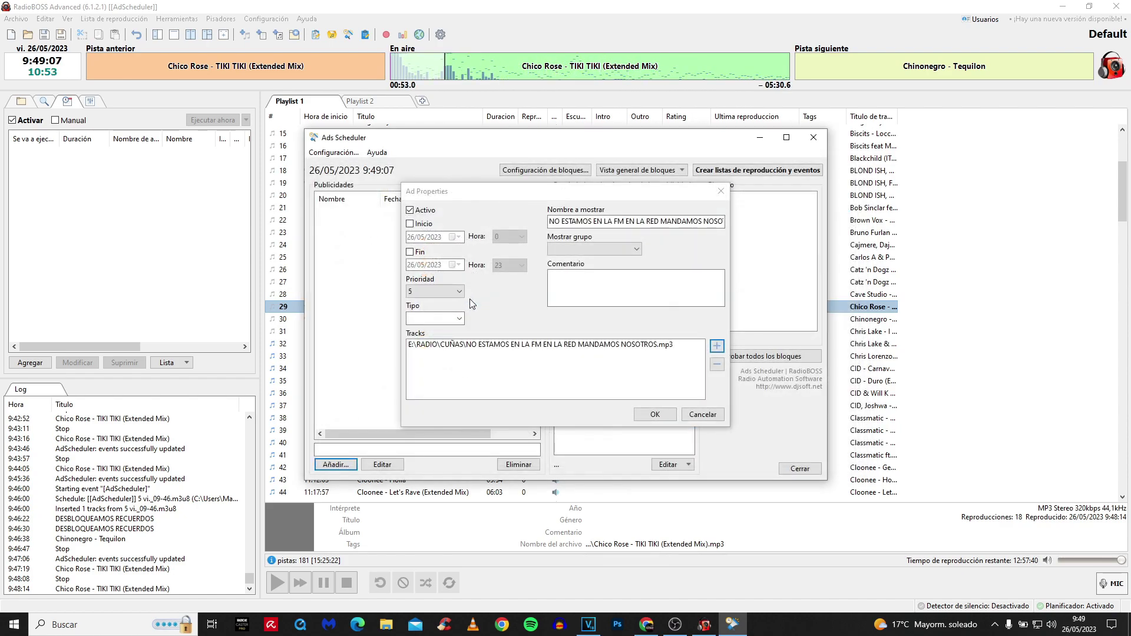
left_click(654, 415)
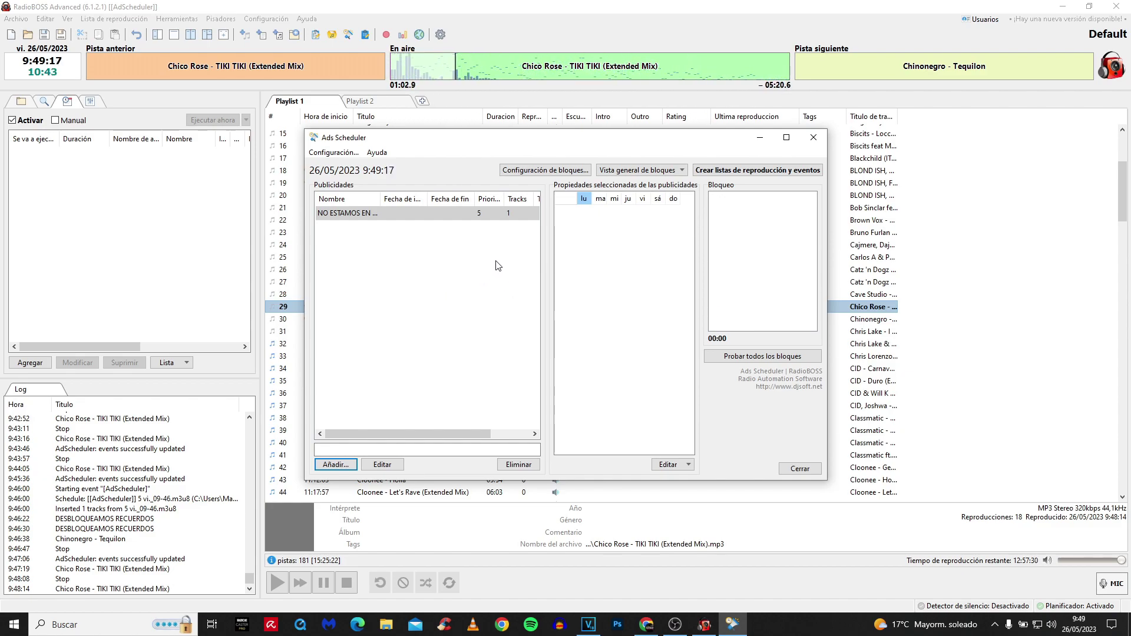
Add an ad block at hour 9, minute 51 in the block configuration.
left_click(552, 171)
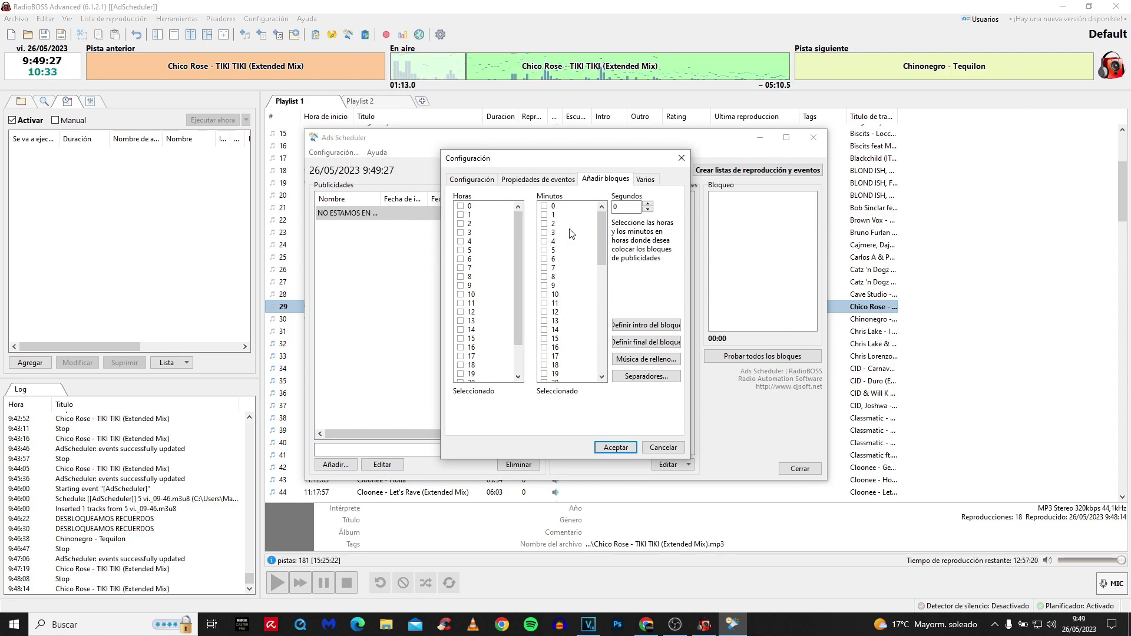
mouse_move(1078, 622)
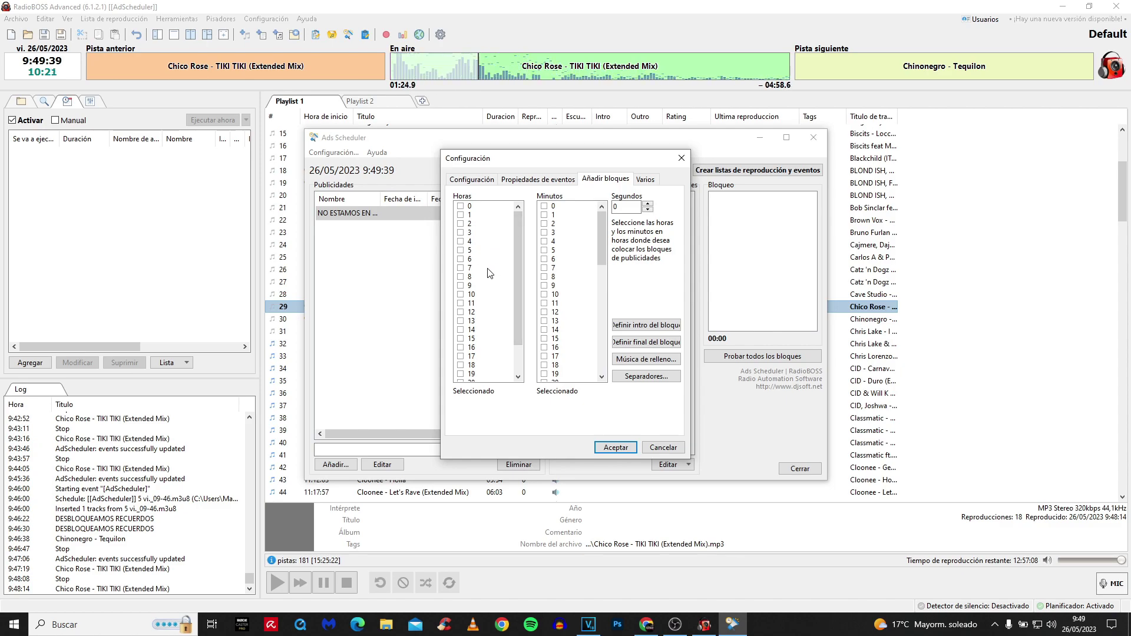
left_click(463, 287)
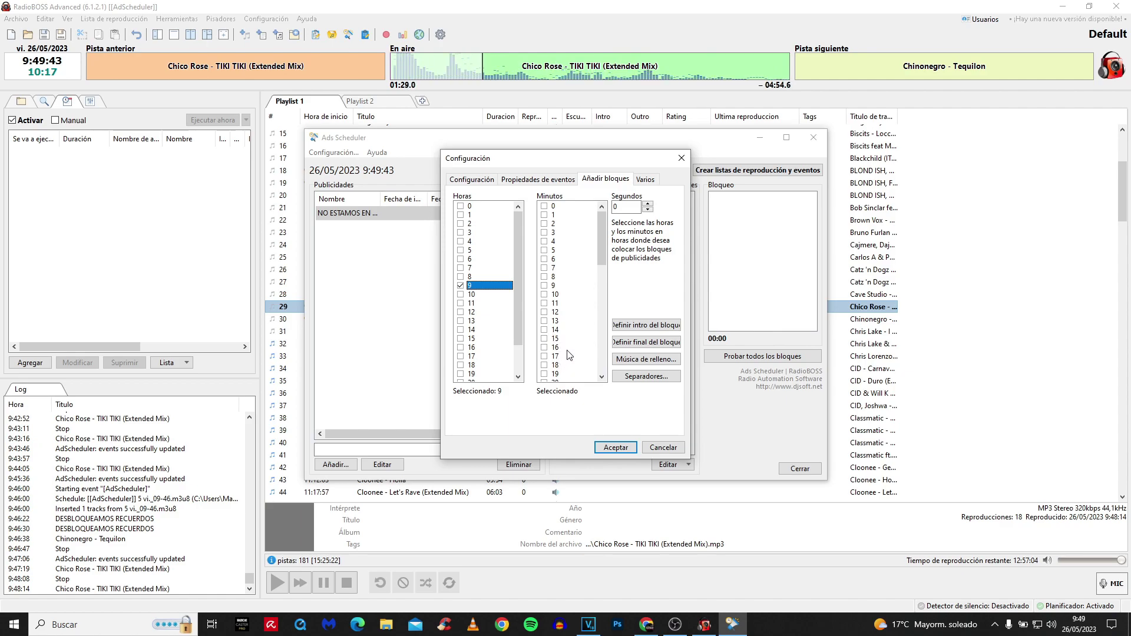
left_click_drag(600, 251, 595, 353)
left_click(543, 311)
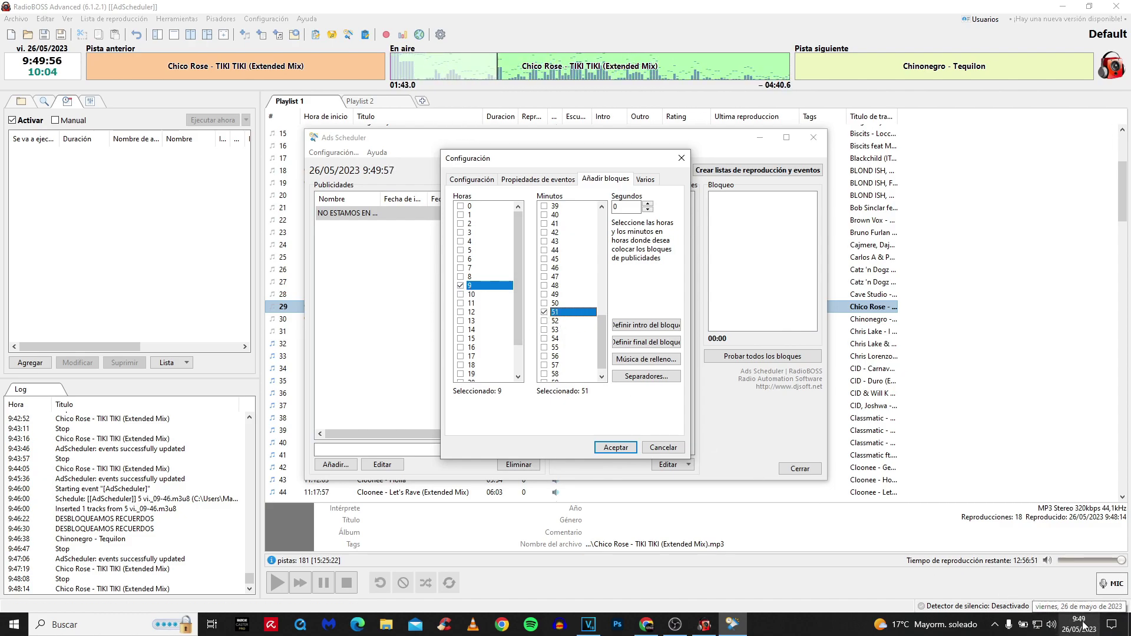
left_click(619, 447)
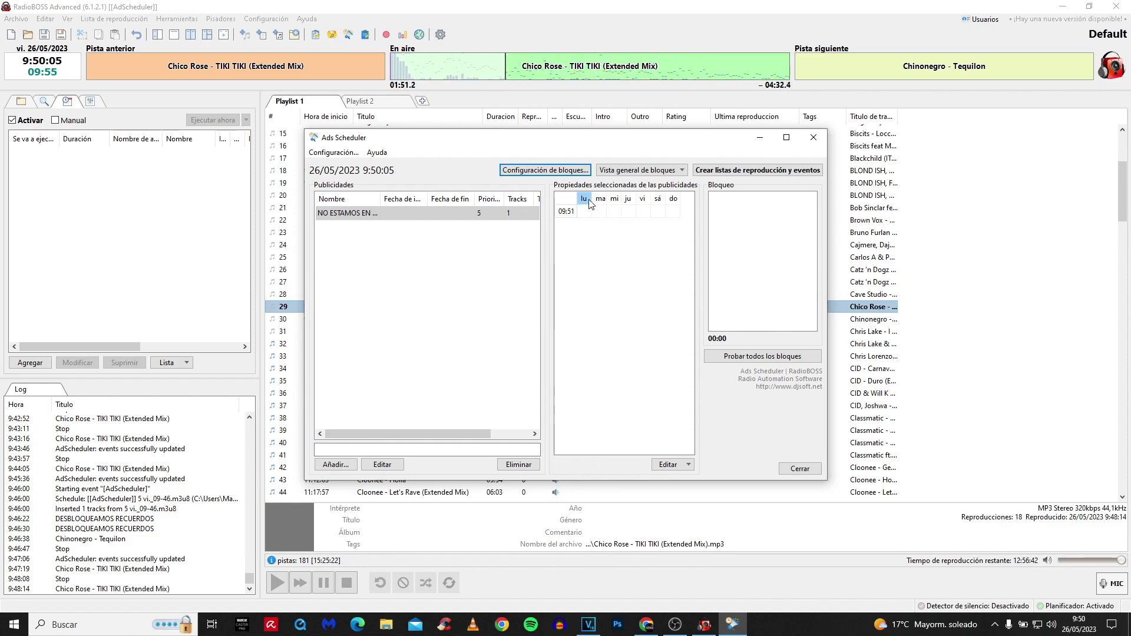
Mark the 09:51 block for the NO ESTAMOS EN LA FM ad on Monday through Friday.
left_click(364, 215)
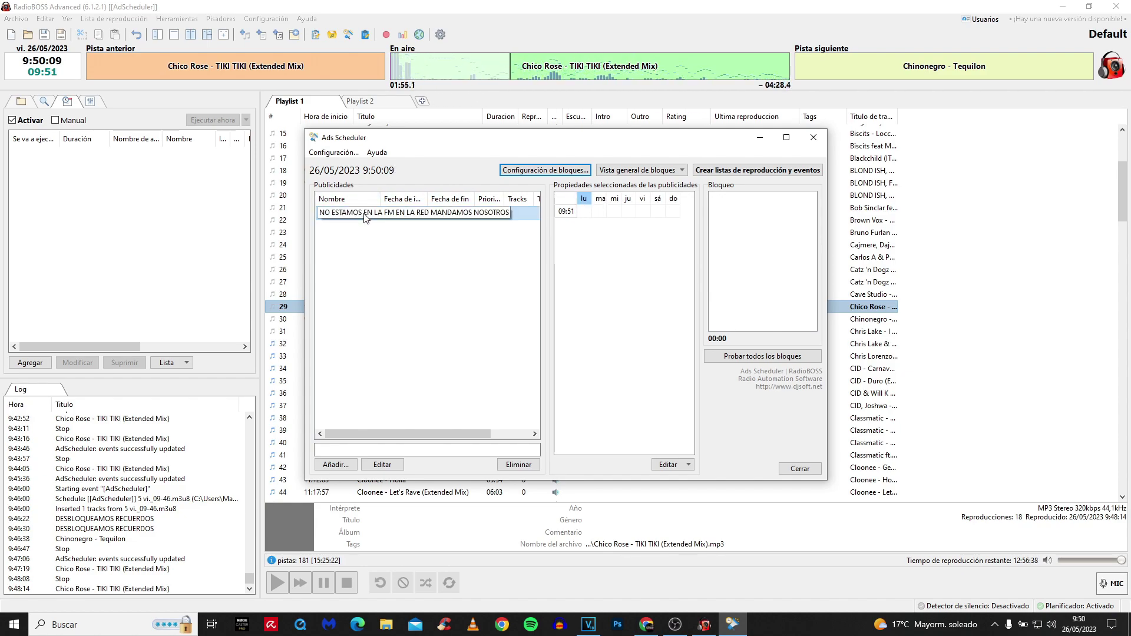
left_click(585, 211)
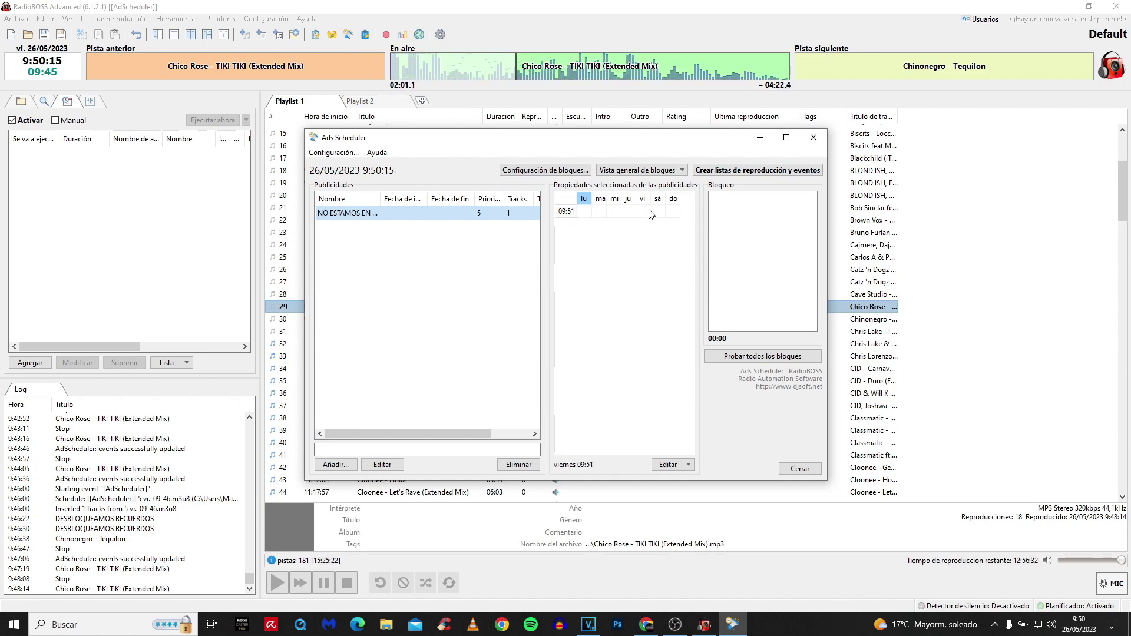
left_click(584, 212)
key("space")
key("Right")
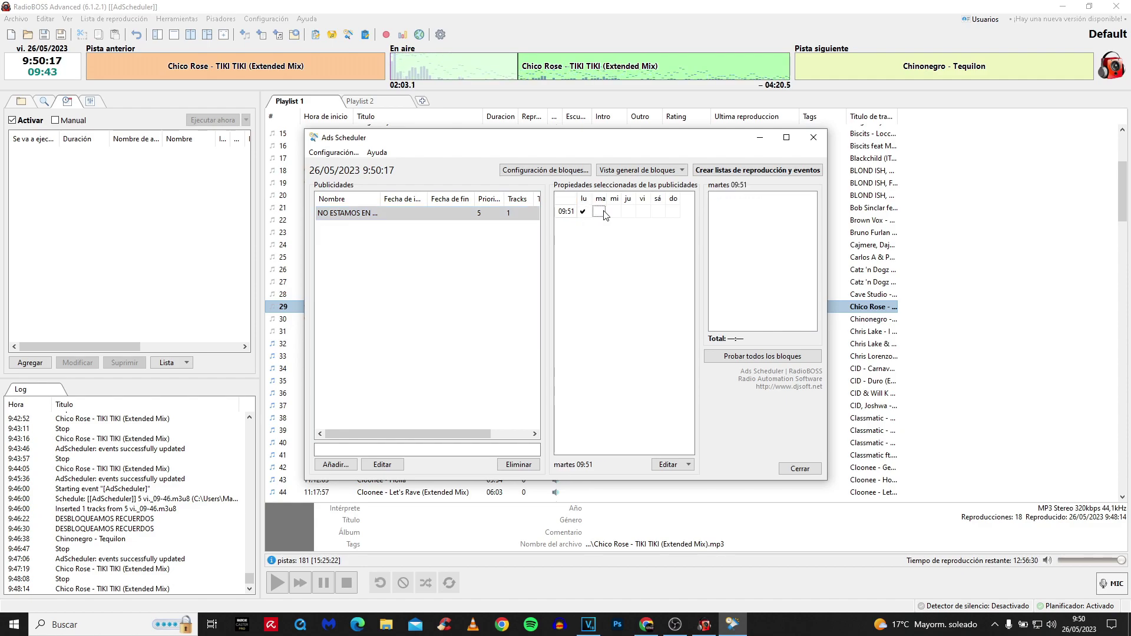
key("space")
key("Right")
key("space")
key("Right")
key("space")
Clear Monday through Thursday in the 09:51 row so the ad is assigned only to Friday.
left_click(584, 215)
left_click(598, 213)
left_click(613, 213)
left_click(625, 213)
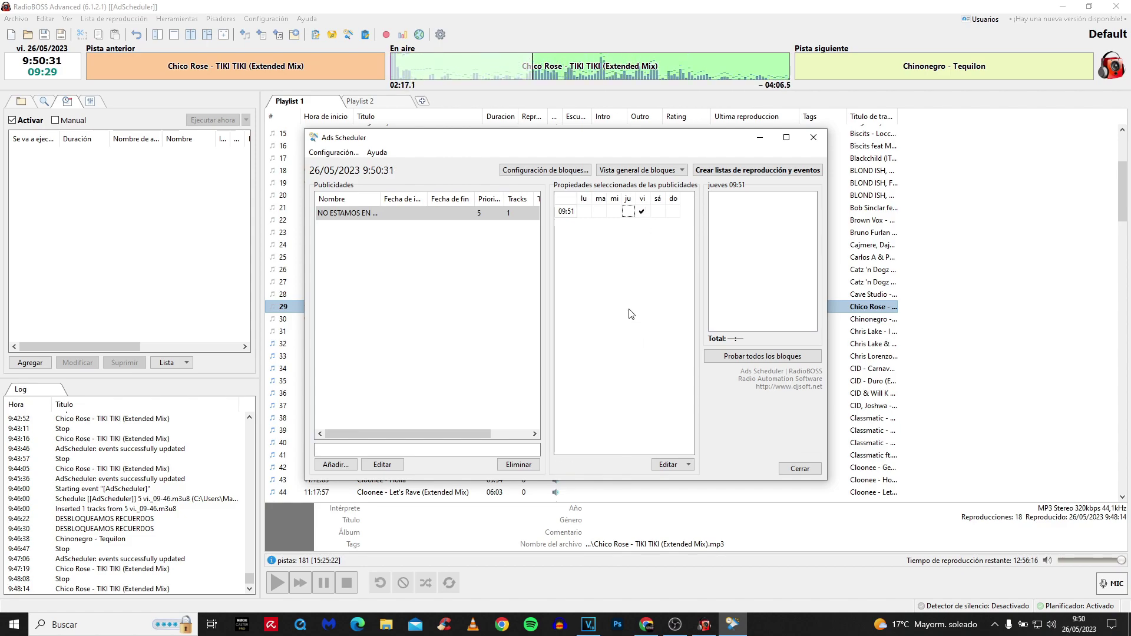
Close the Ads Scheduler, updating the playlists and adding the events to the RadioBOSS scheduler (Programador).
left_click(795, 469)
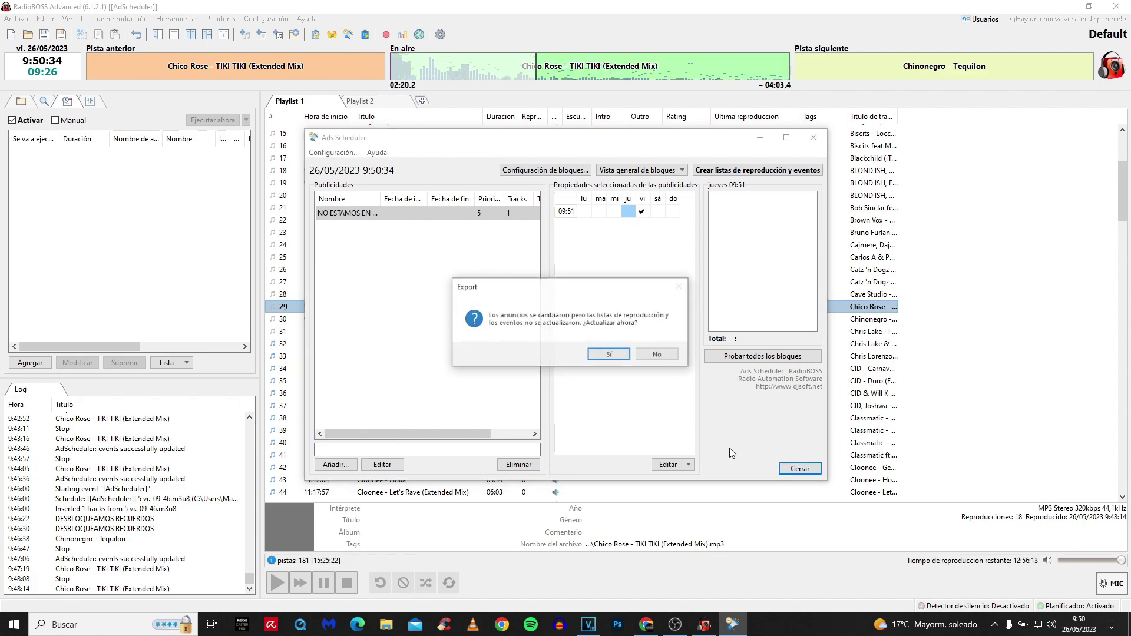
left_click(618, 357)
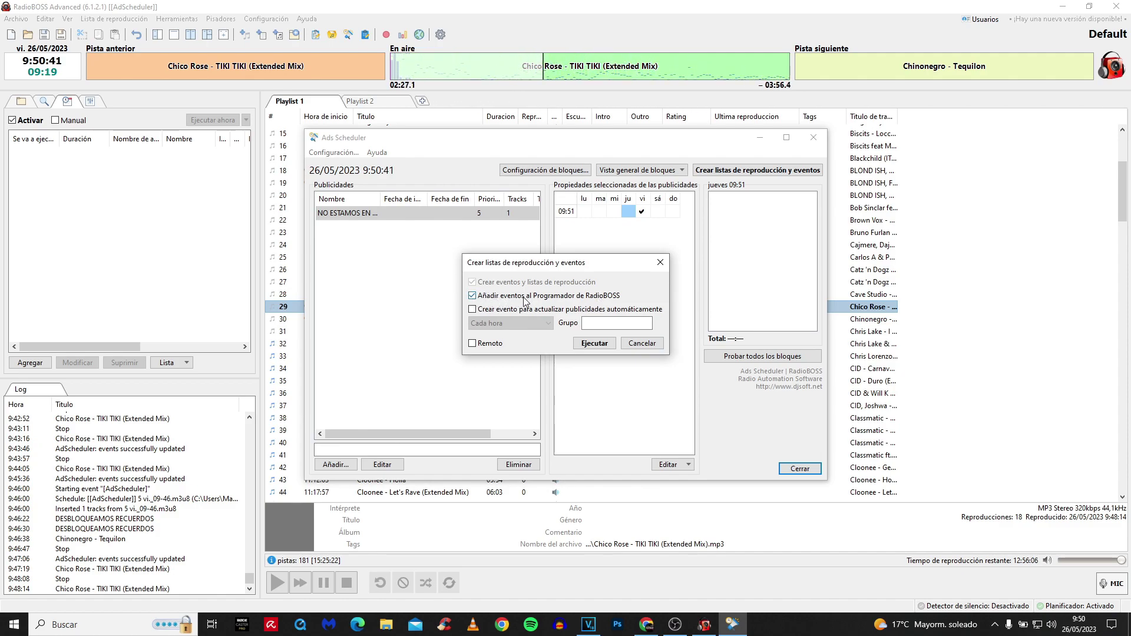
left_click(595, 345)
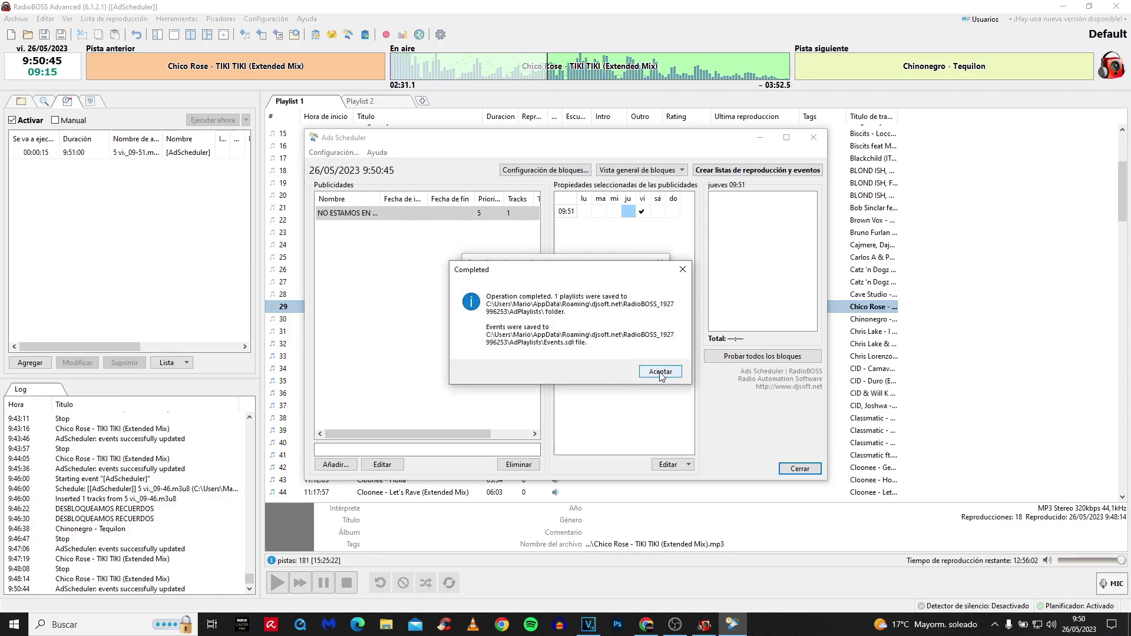
left_click(659, 371)
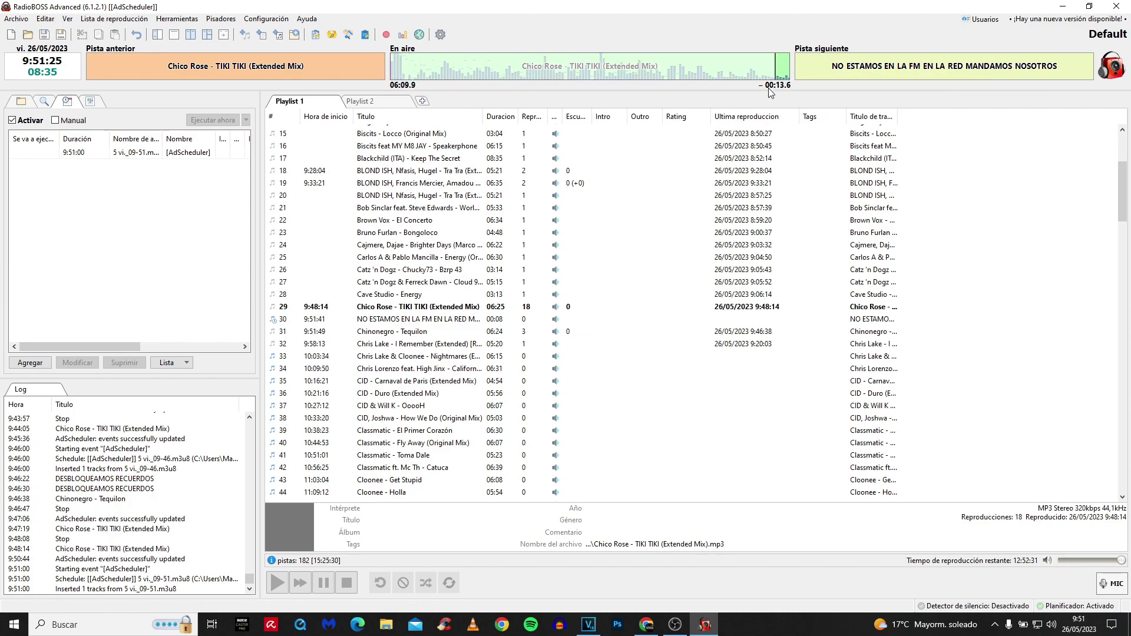
Advance the on-air track Chico Rose - TIKI TIKI (Extended Mix) to its final seconds.
left_click(776, 65)
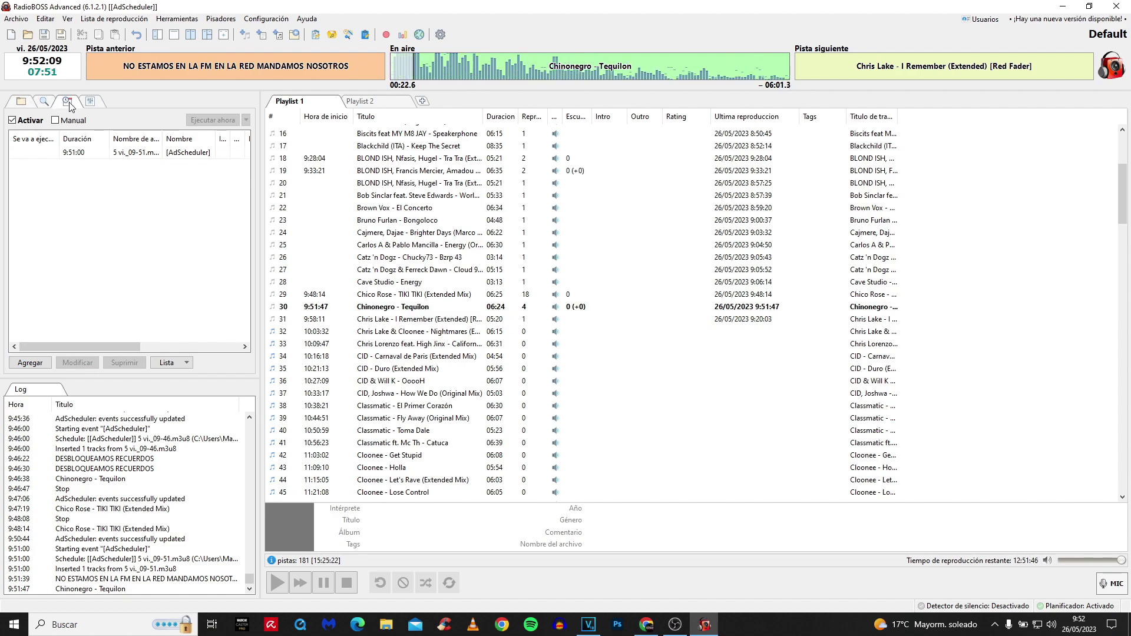
left_click(22, 102)
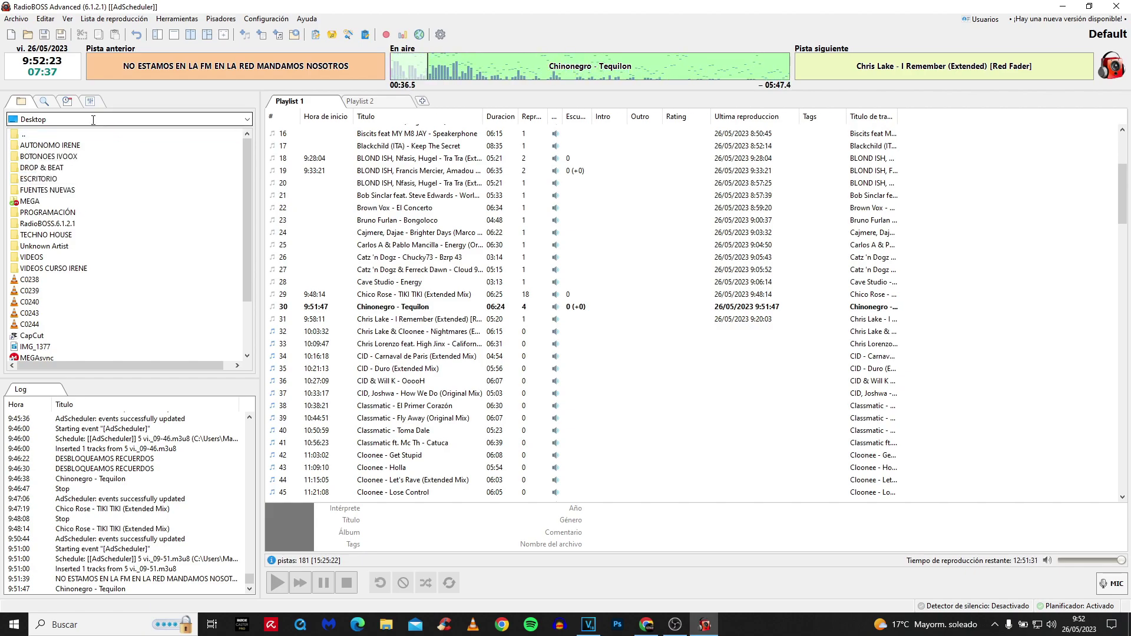
left_click(54, 104)
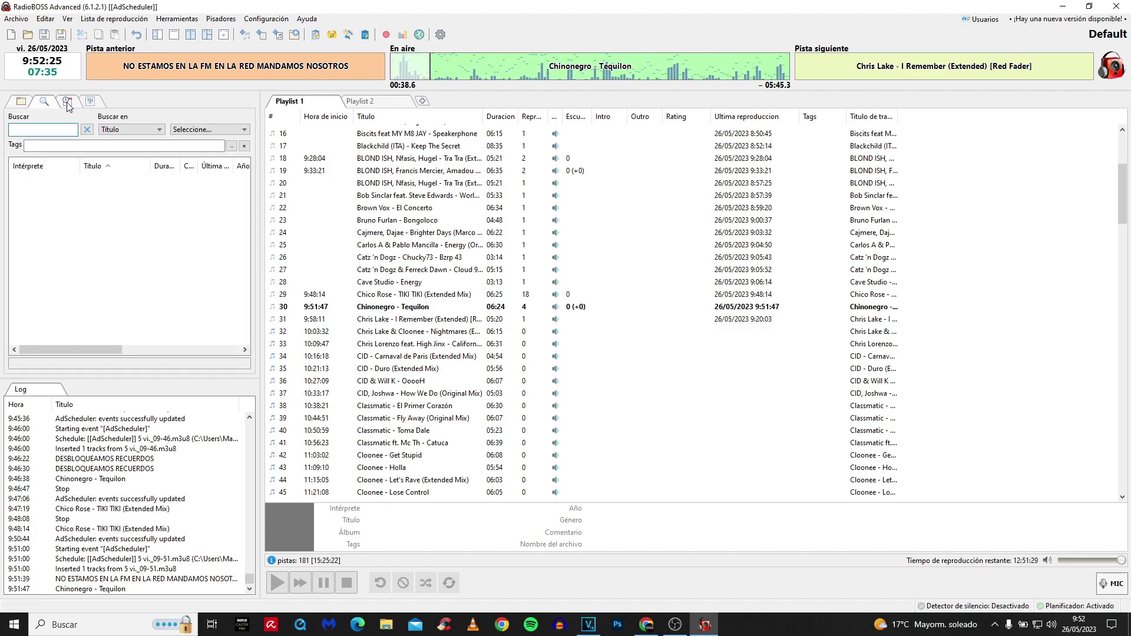
left_click(67, 103)
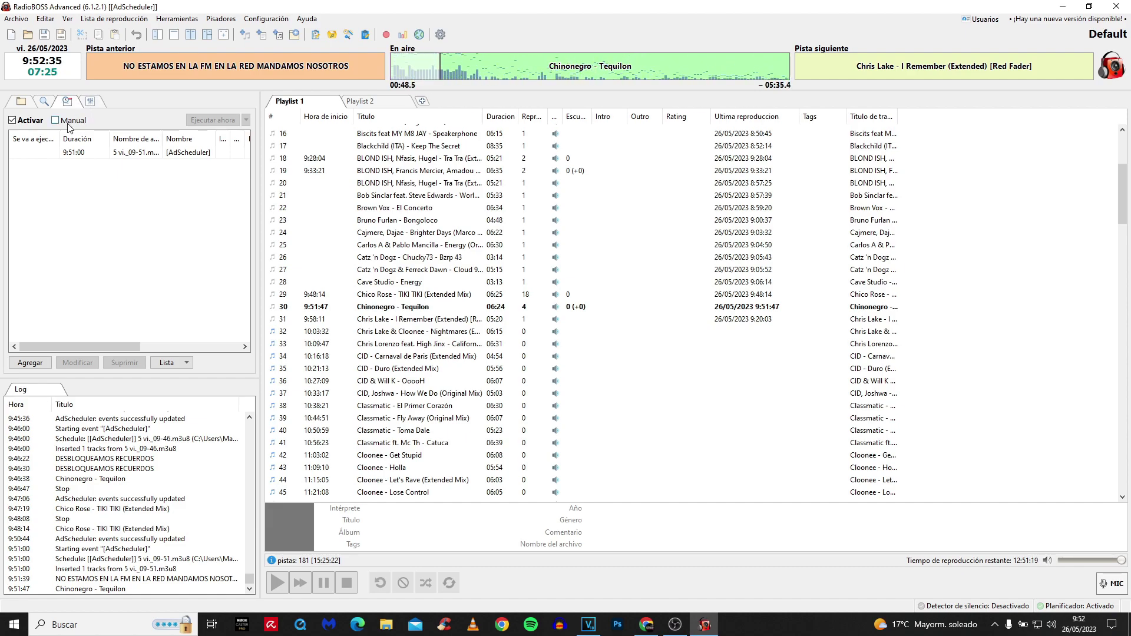
Start a new scheduler event that plays RADIO NUCLEAR ES.mp3 from the CUÑAS folder.
left_click(29, 362)
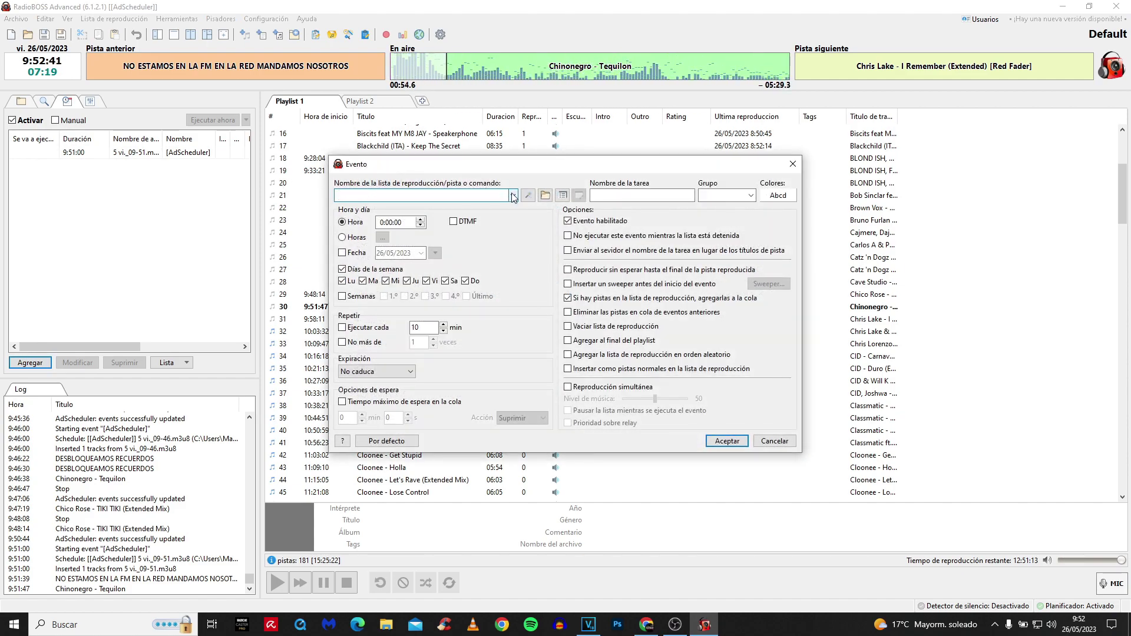
left_click(545, 197)
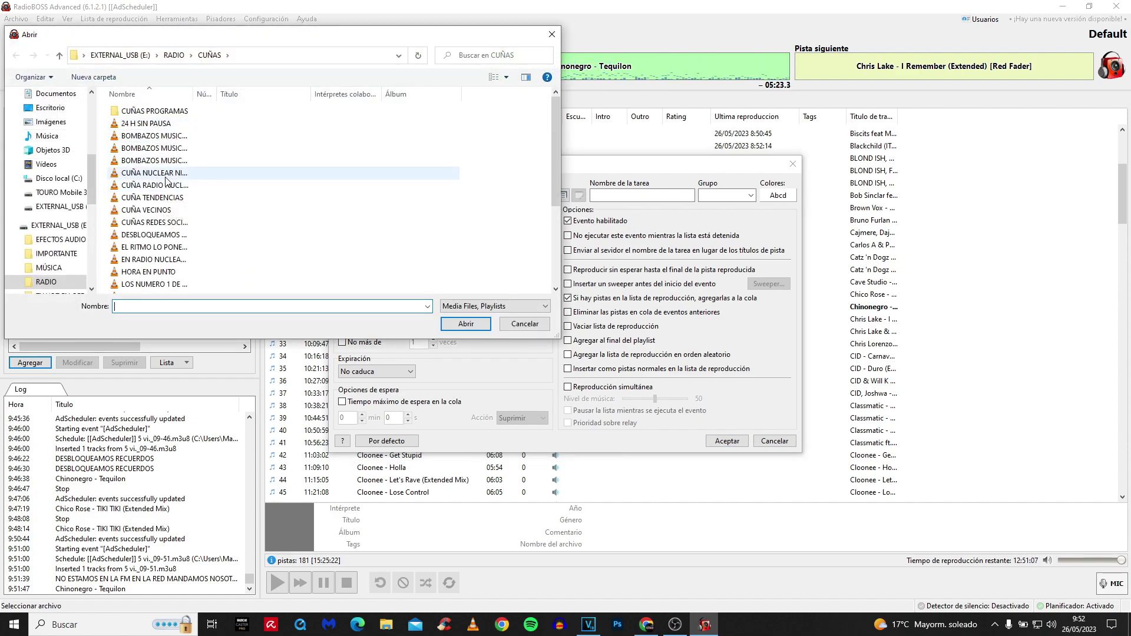
scroll(171, 183, "down", 3)
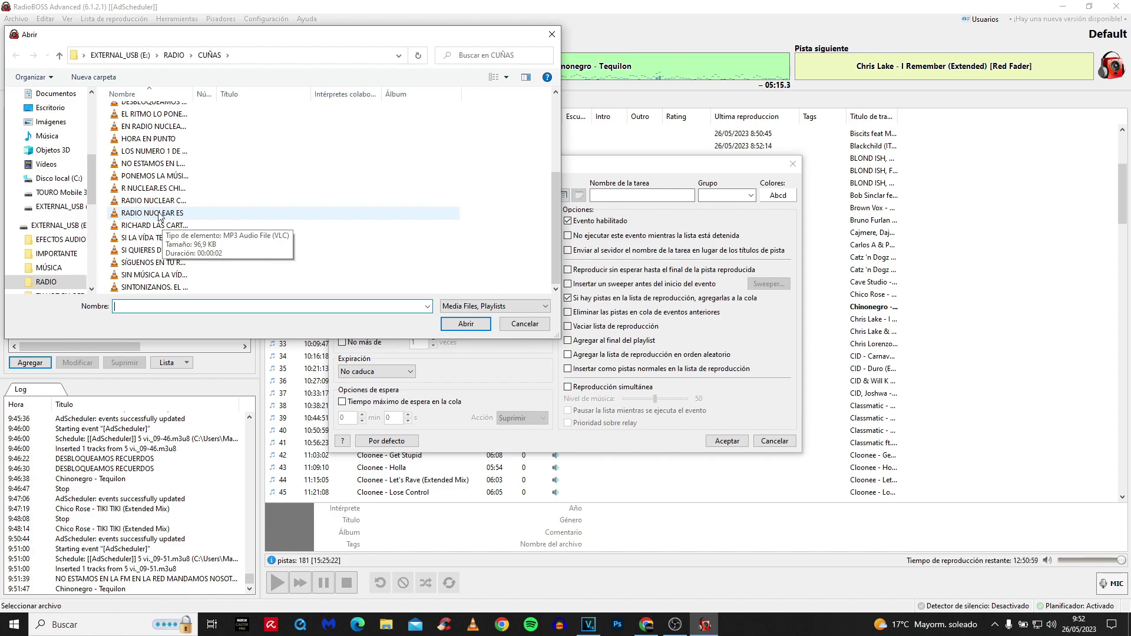
double_click(159, 214)
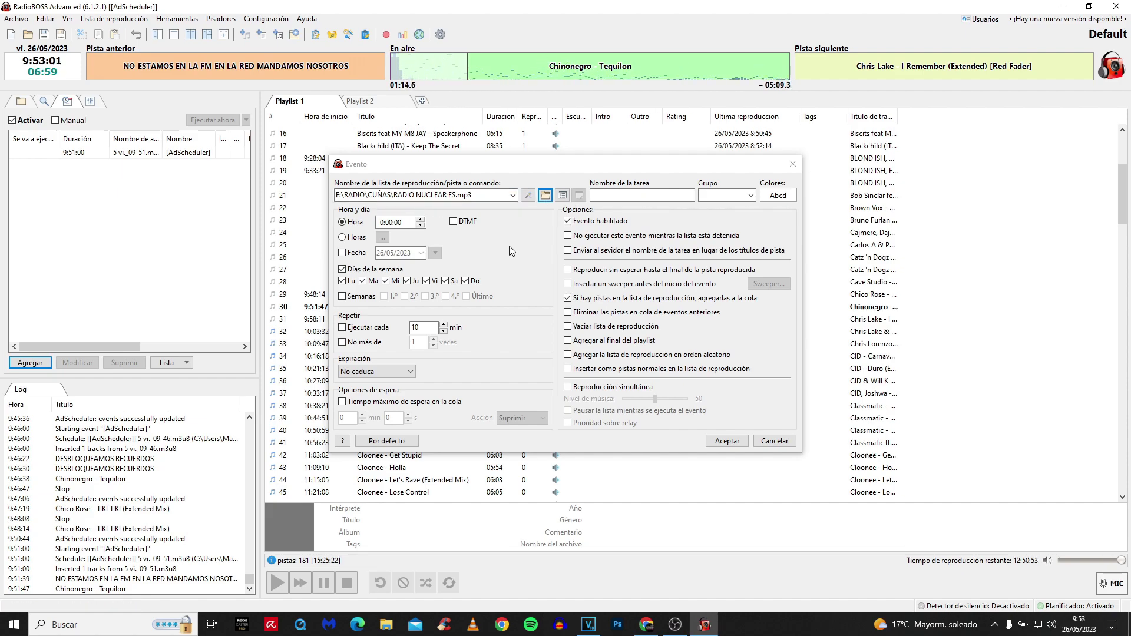
Set the event to run by specific hours, at hour 9 and minute 55.
left_click(357, 238)
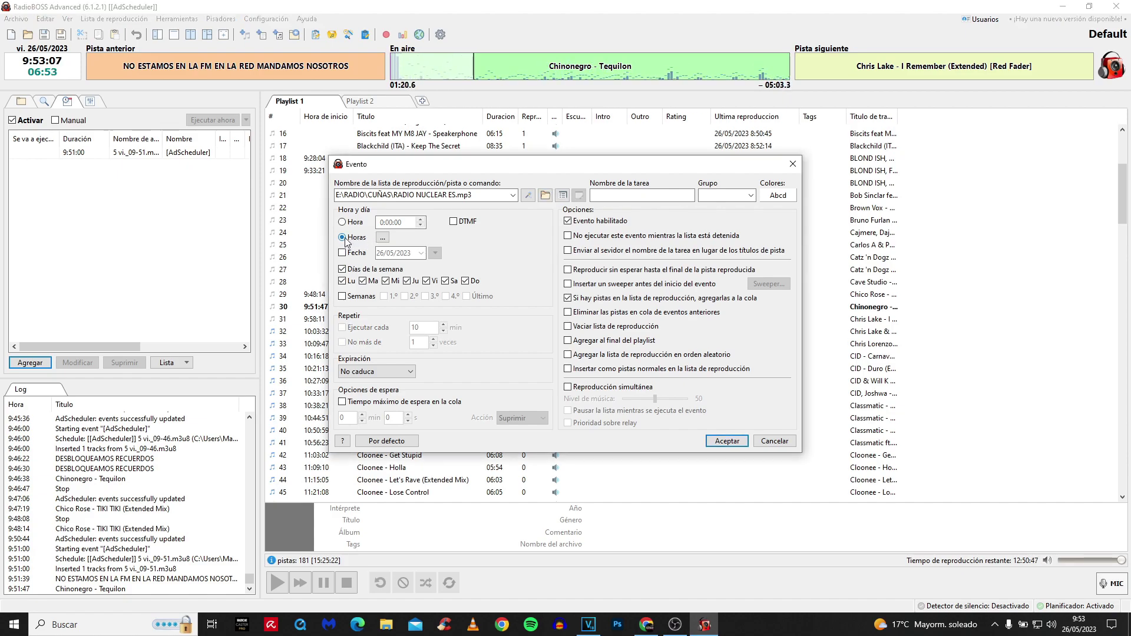
left_click(382, 237)
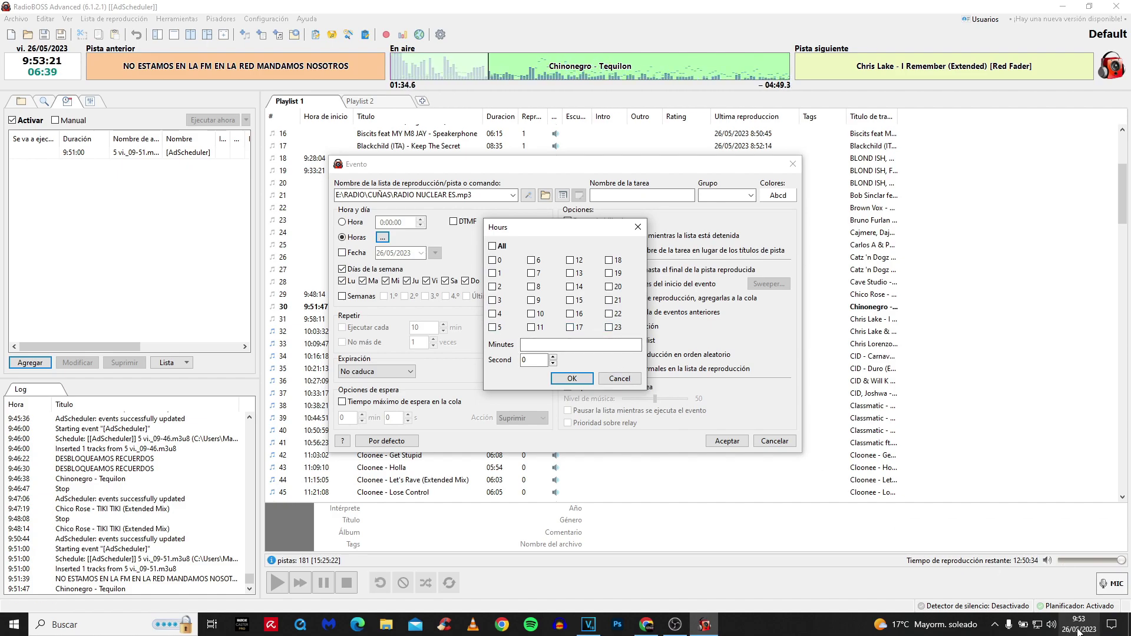
mouse_move(1075, 626)
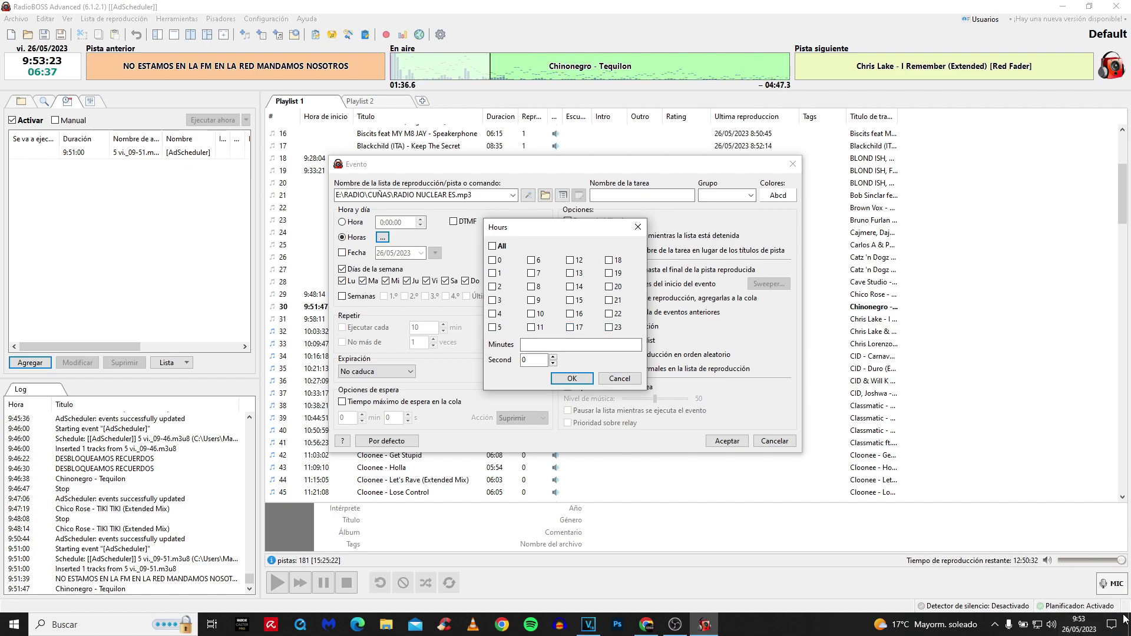
left_click(531, 300)
left_click(533, 346)
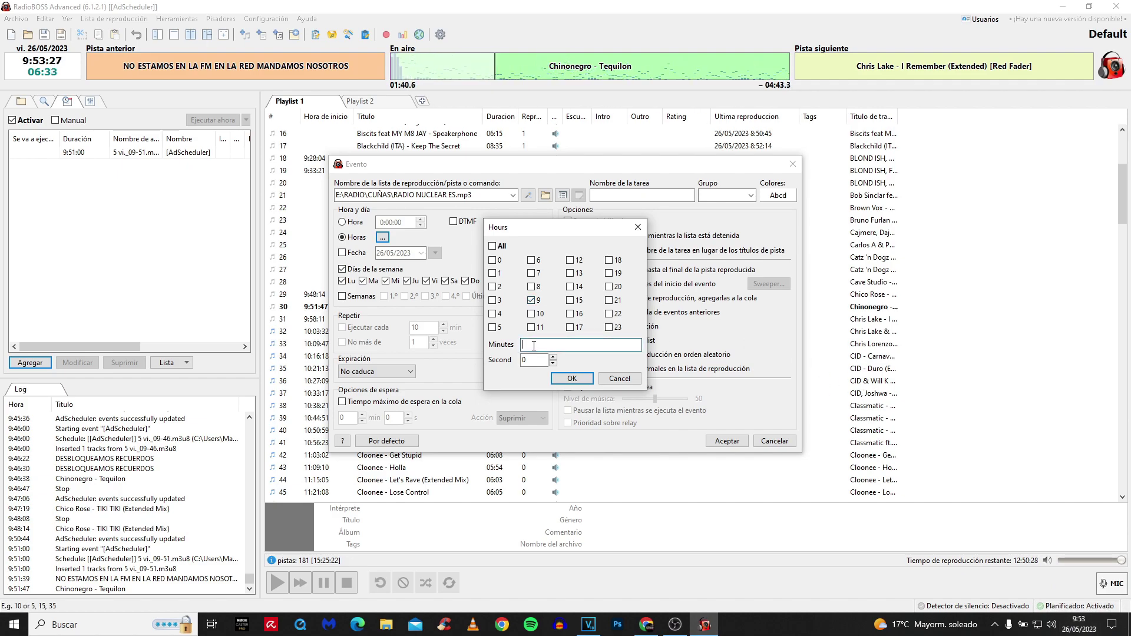
type("55")
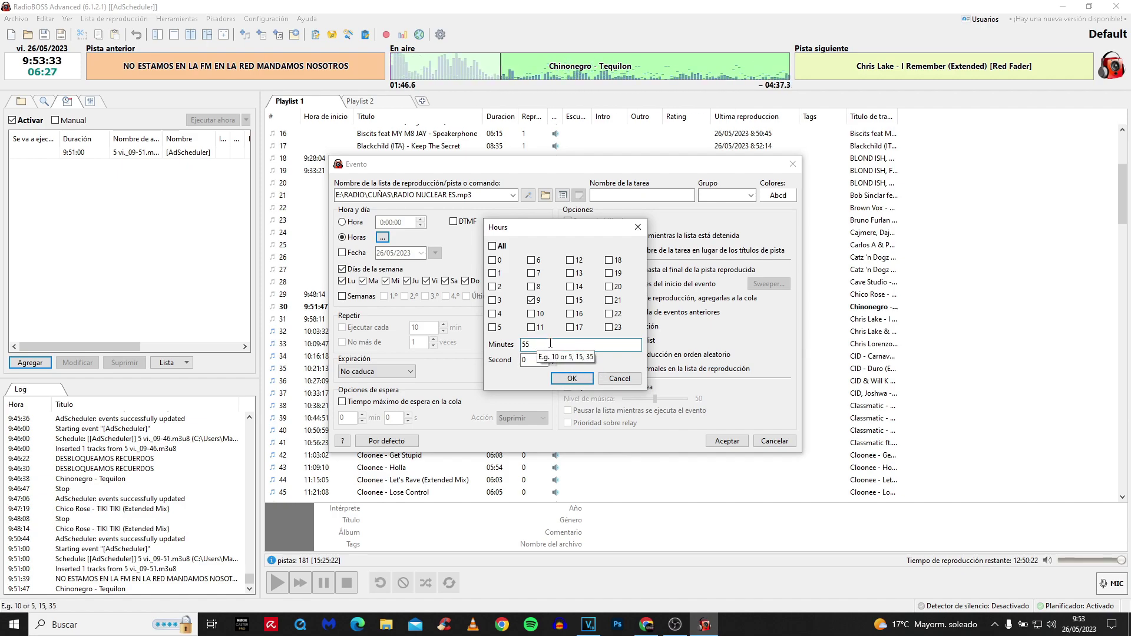
left_click(572, 378)
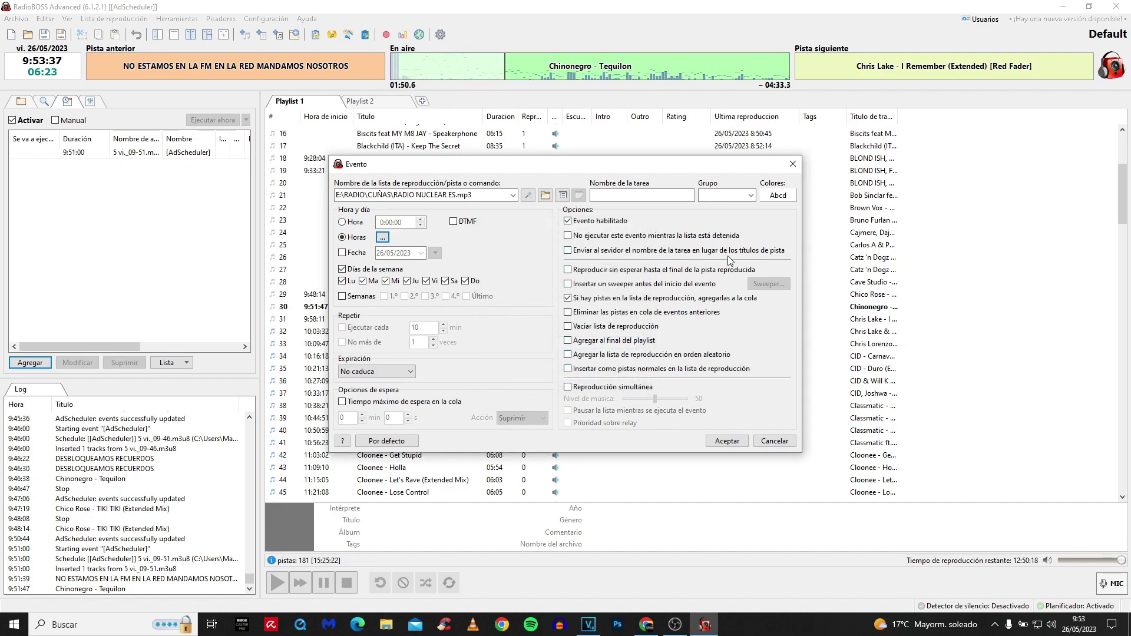
Restrict the RADIO NUCLEAR ES.mp3 event to Fridays (Vi) by excluding all the other weekdays.
left_click(342, 281)
left_click(363, 281)
left_click(385, 281)
left_click(407, 281)
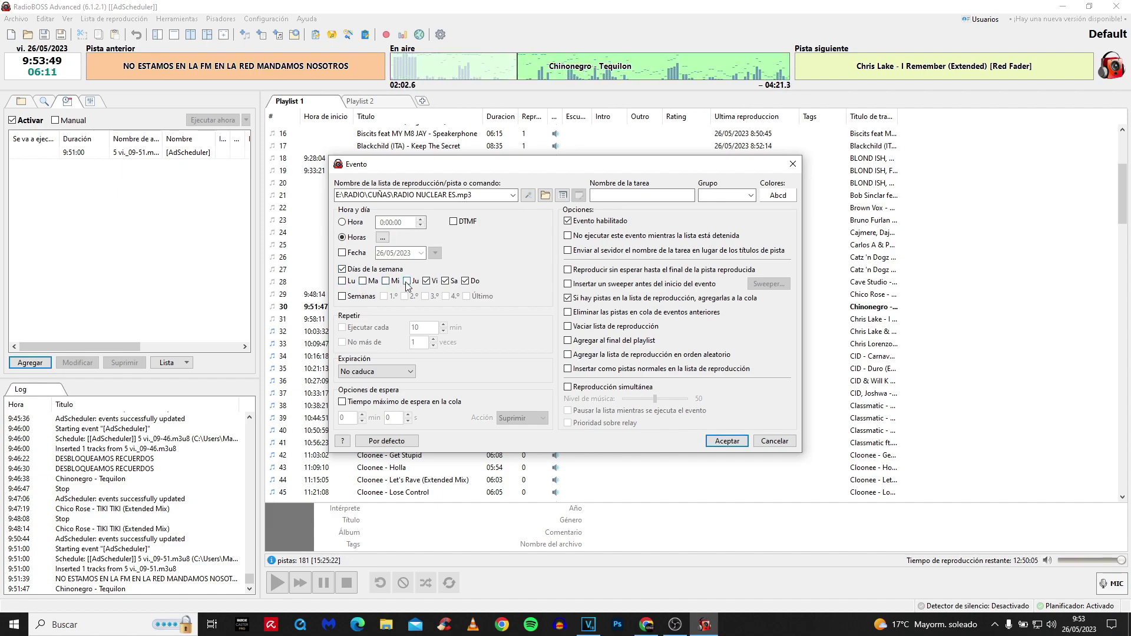
left_click(445, 282)
left_click(466, 282)
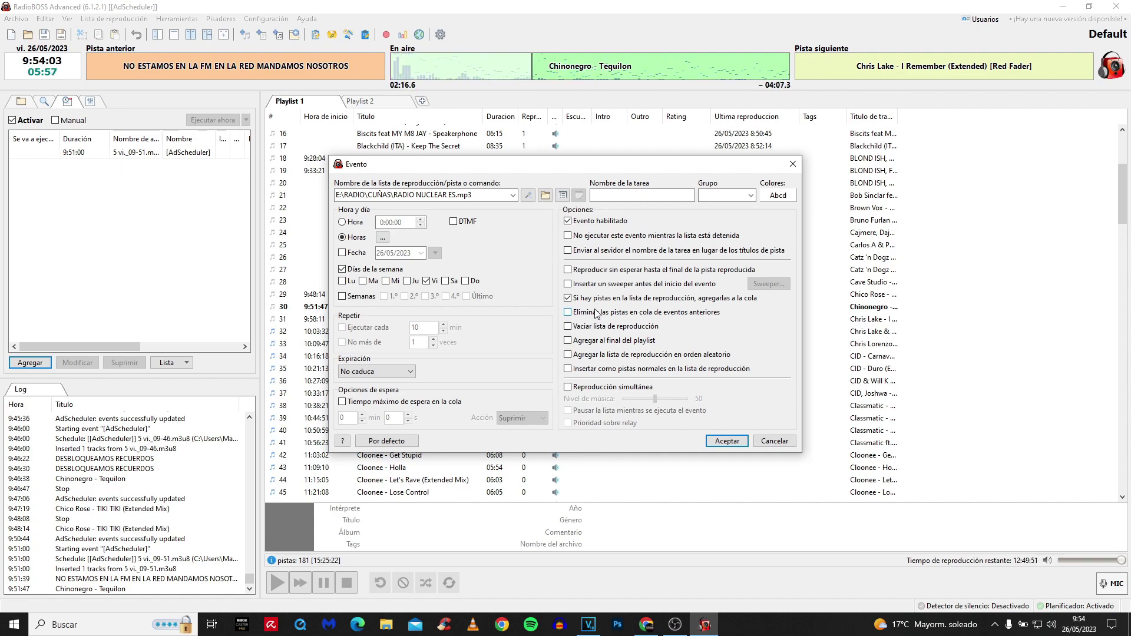
Enable simultaneous playback (Reproducción simultánea) for the event with the music level at 15, and save the event.
left_click(568, 387)
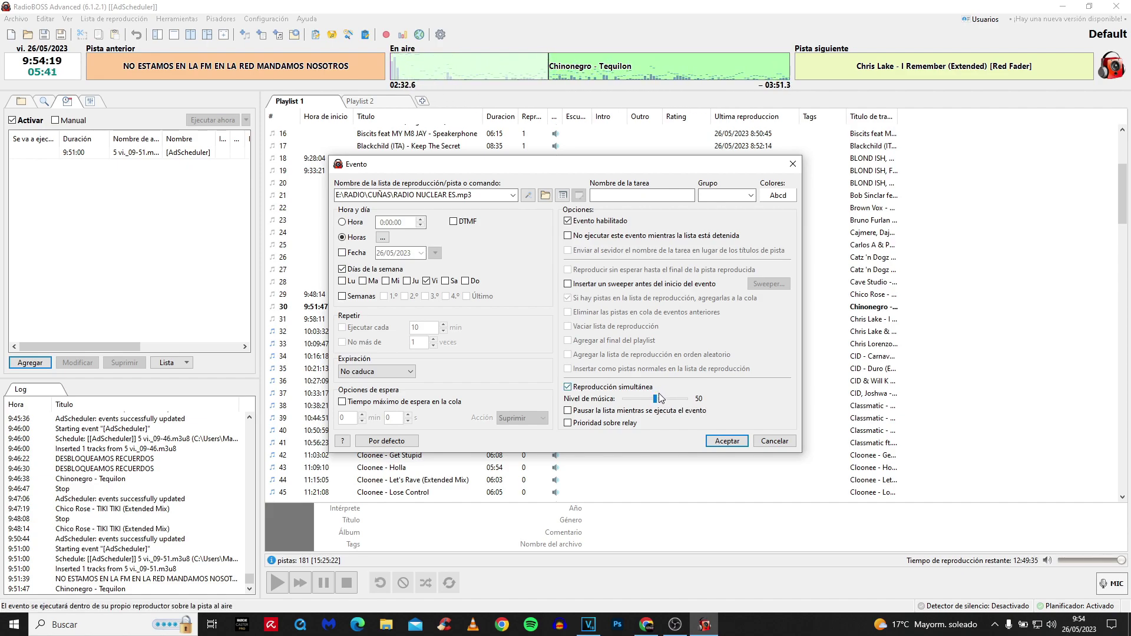
left_click_drag(654, 398, 641, 400)
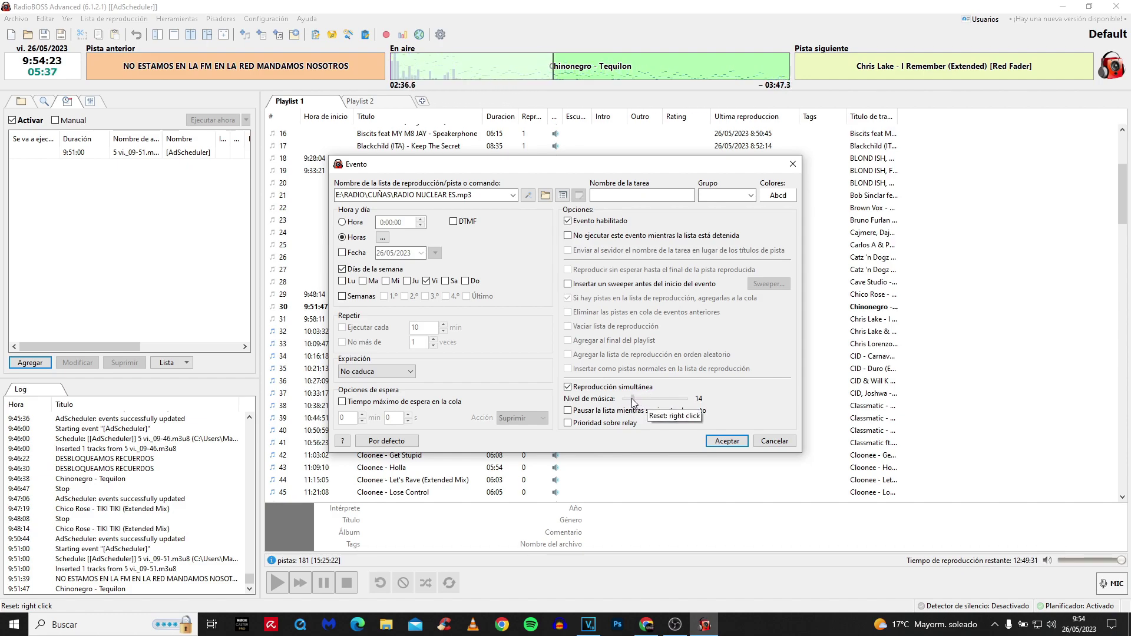
left_click(631, 398)
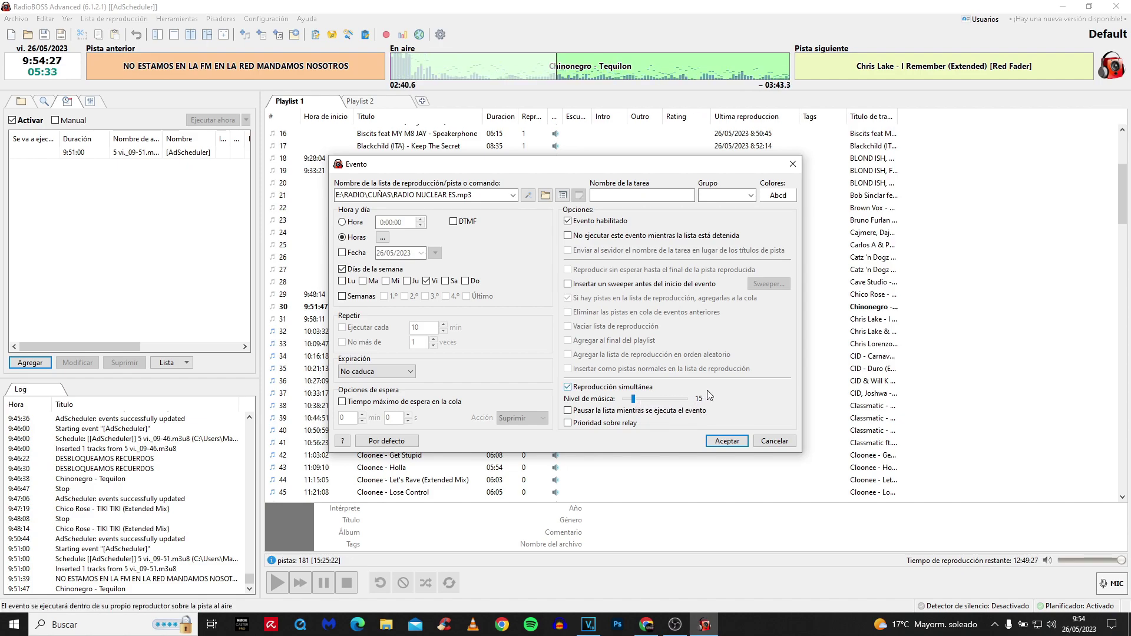
left_click(728, 442)
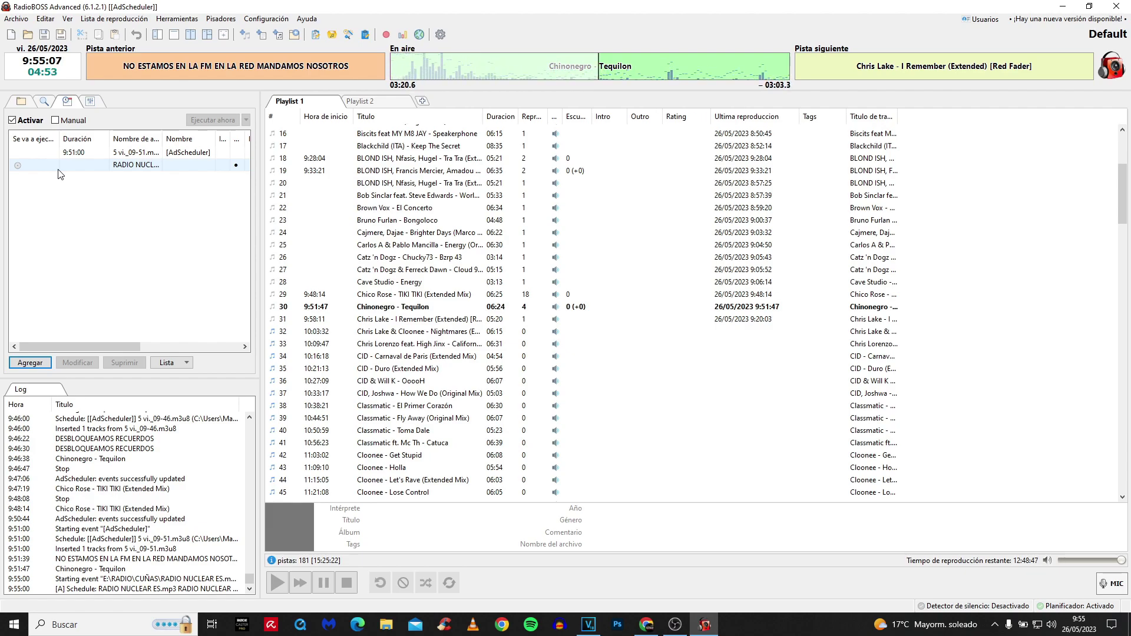
Start a new scheduler event that plays CUÑA RADIO NUCLEAR TIENES UN MAL DIA from the CUÑAS folder.
left_click(30, 363)
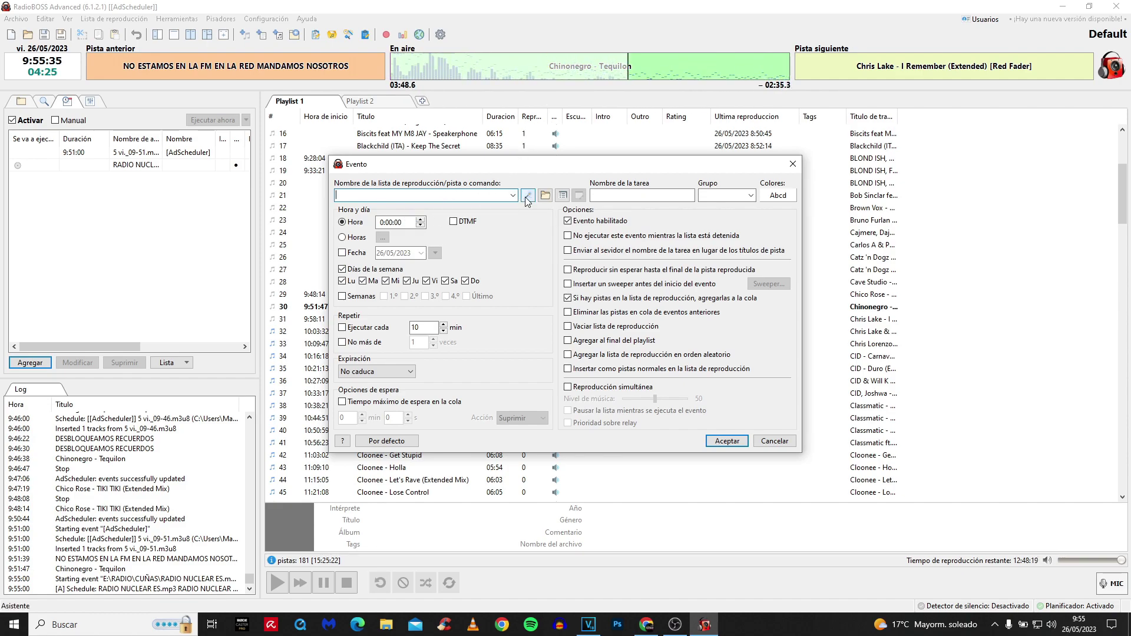
left_click(544, 196)
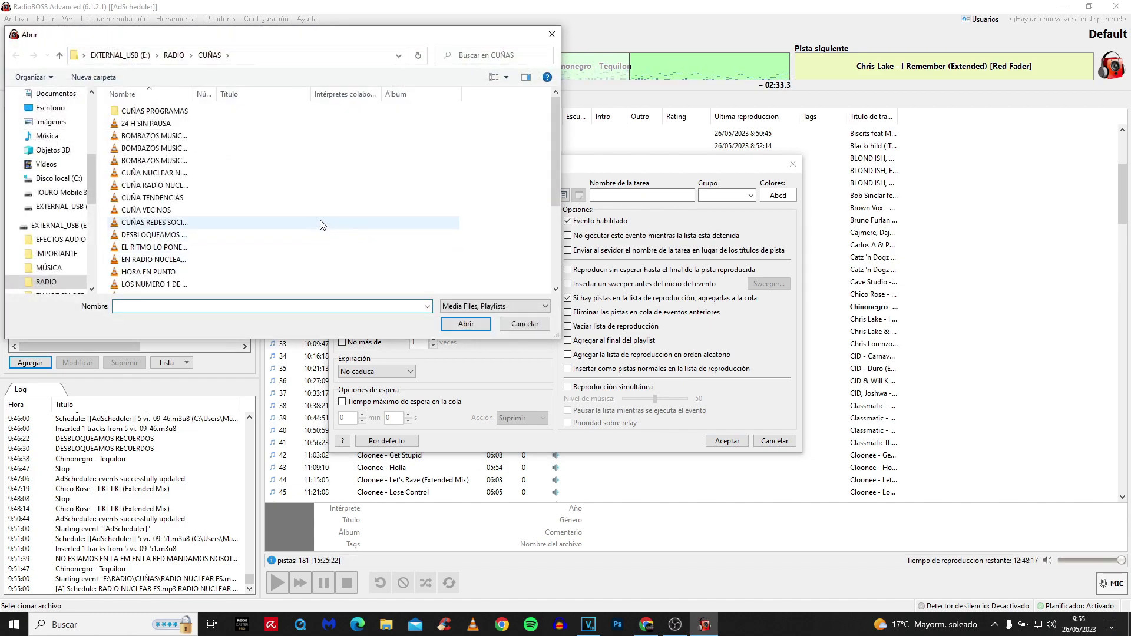
left_click(155, 186)
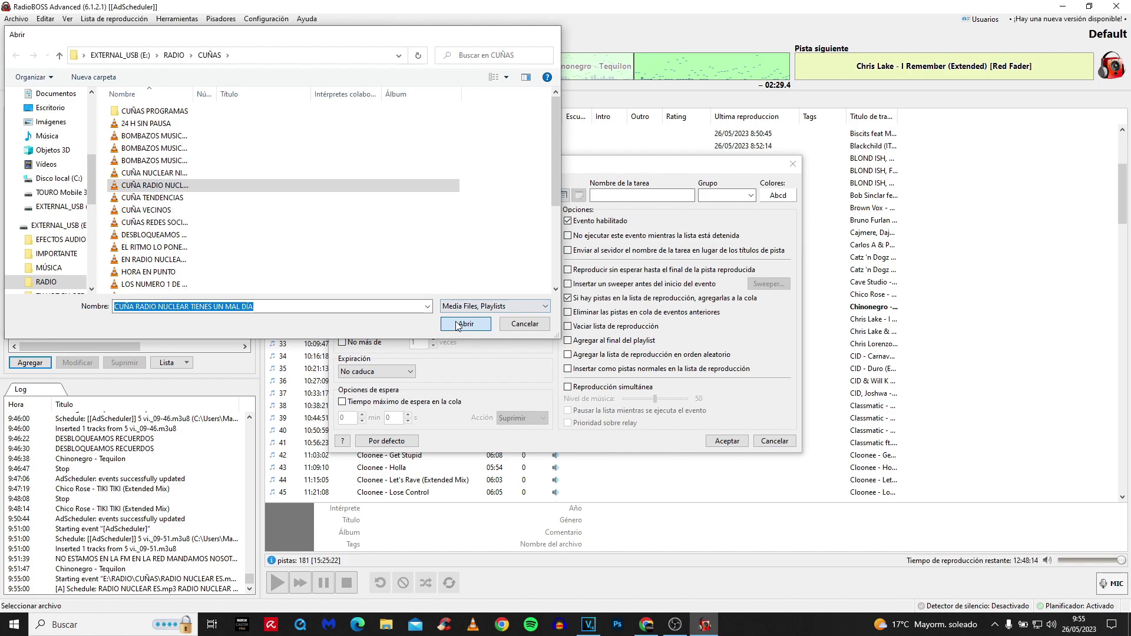
left_click(466, 324)
Limit the new event to Fridays (Vi) only, excluding the six other weekdays.
left_click(342, 281)
left_click(362, 281)
left_click(385, 281)
left_click(407, 281)
left_click(445, 280)
left_click(466, 281)
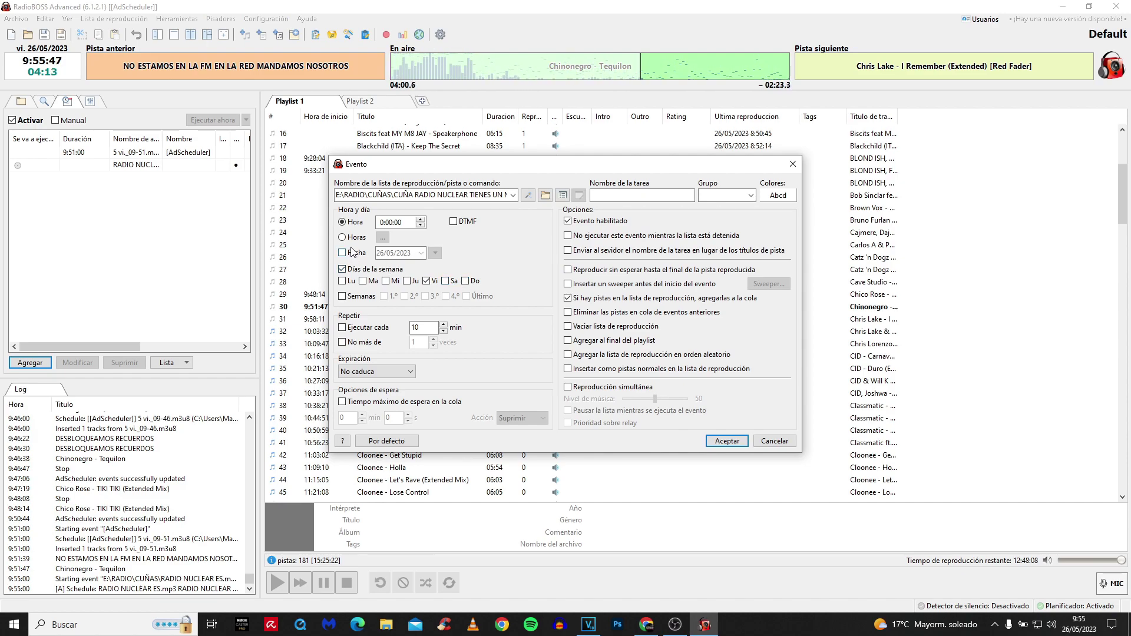
Set the event to run by specific hours at hour 9, minute 56, playing without waiting for the current track to end.
left_click(343, 238)
left_click(382, 237)
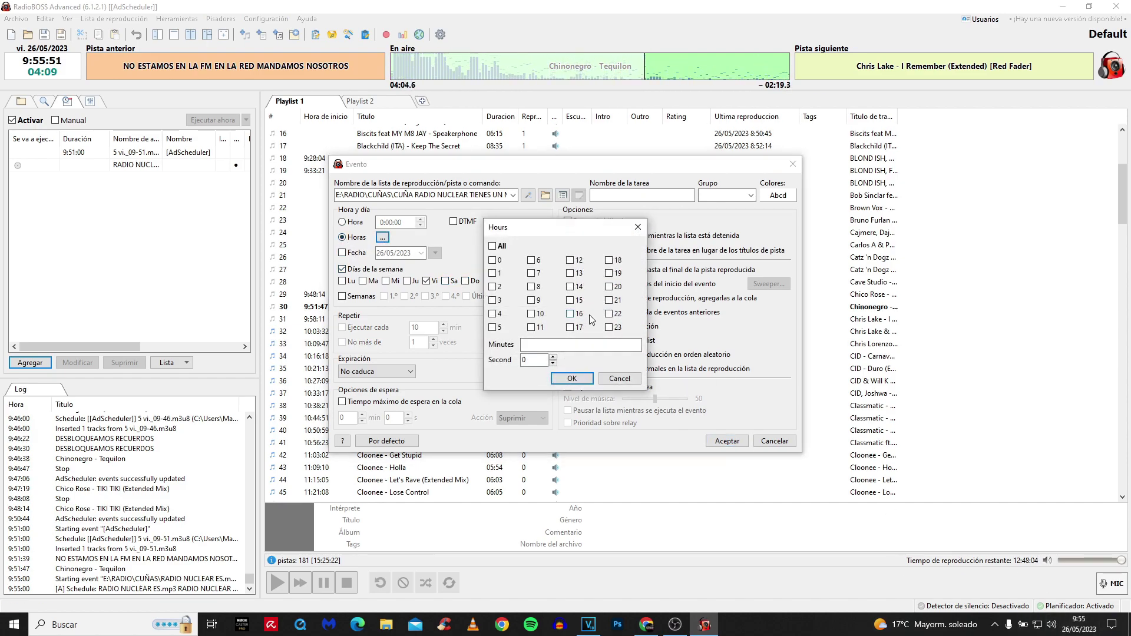
left_click(532, 301)
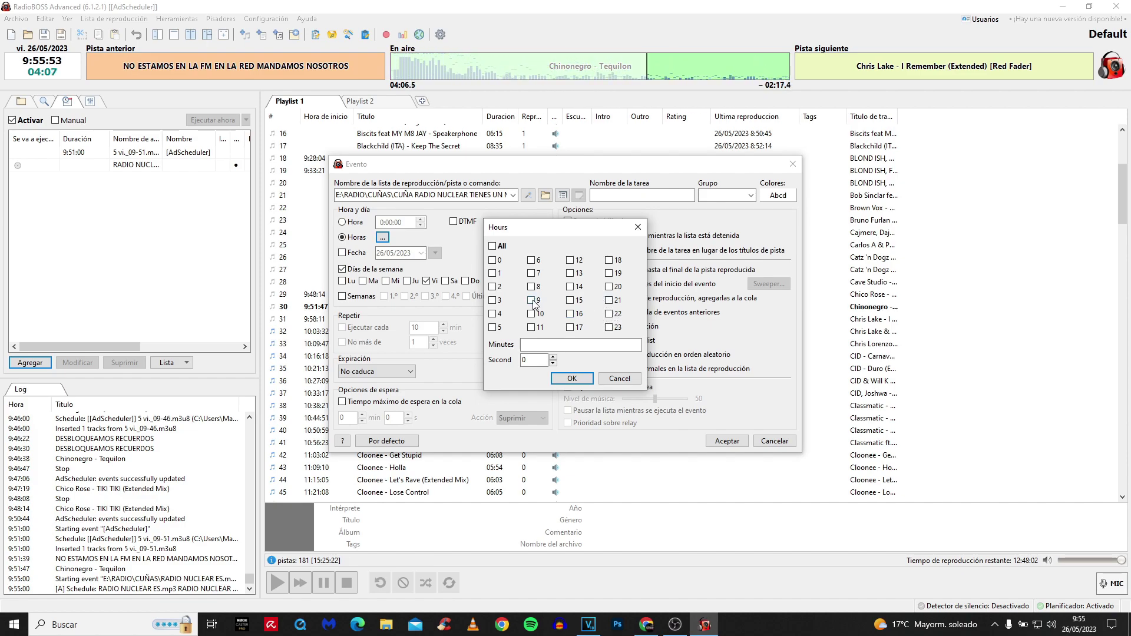
type("56")
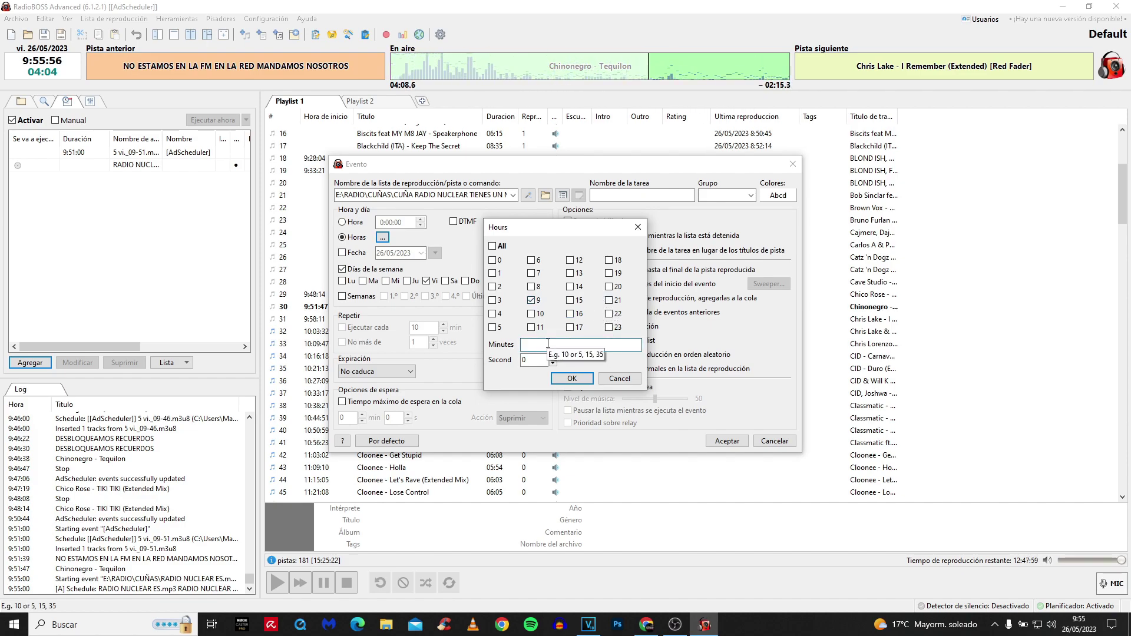
left_click(577, 377)
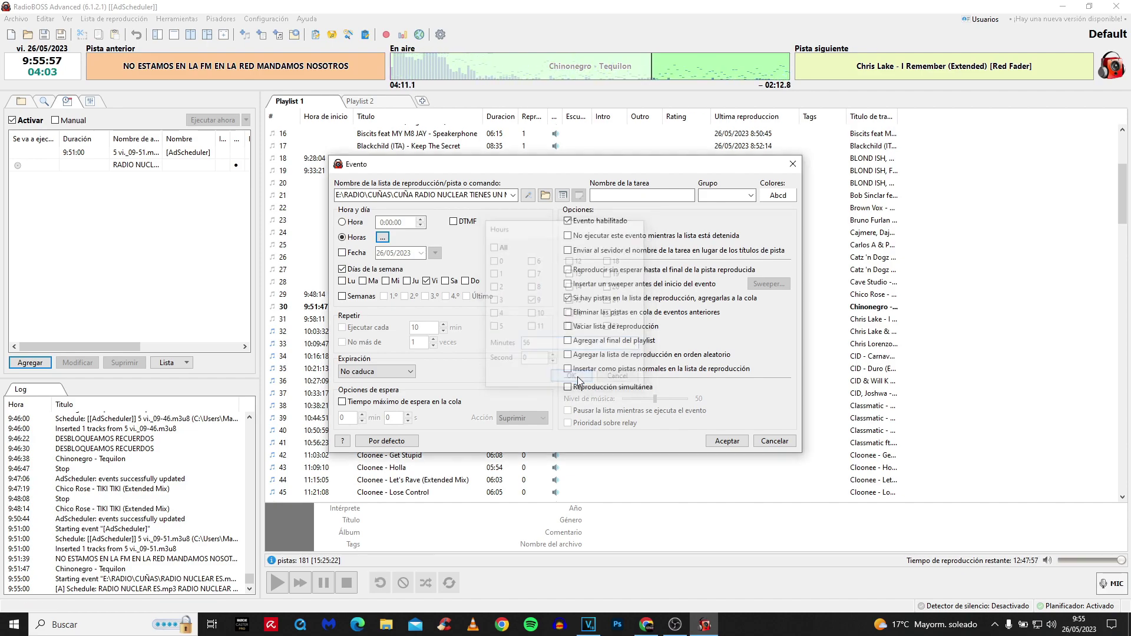
left_click(569, 270)
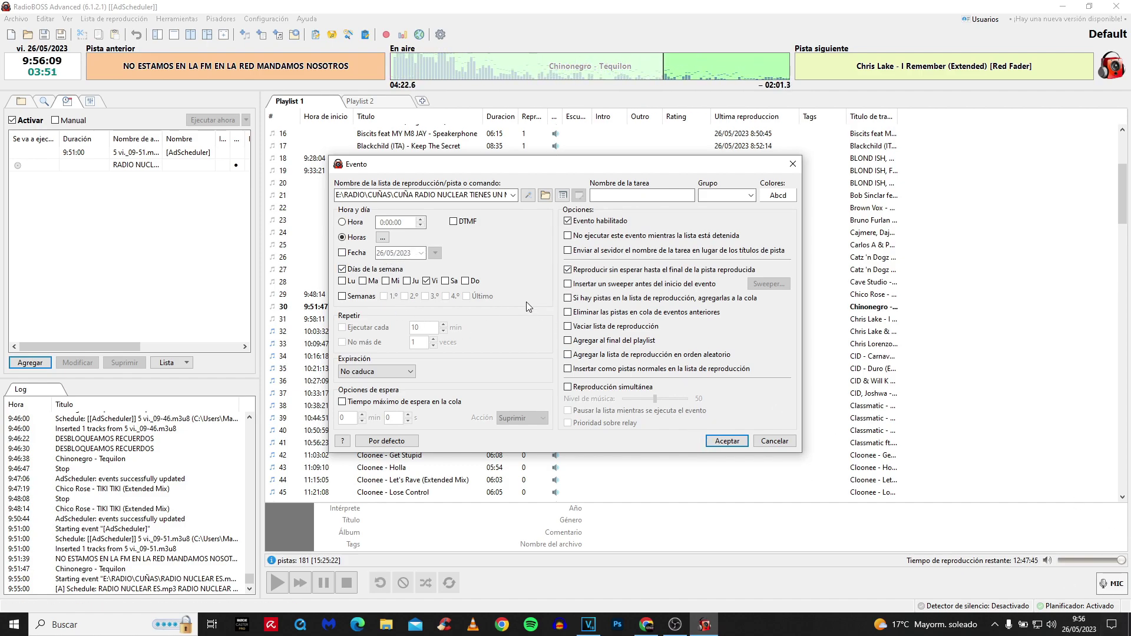
Change the event's minute to 57 in its hours settings and save the event.
left_click(382, 237)
left_click(571, 346)
type("56")
key("BackSpace")
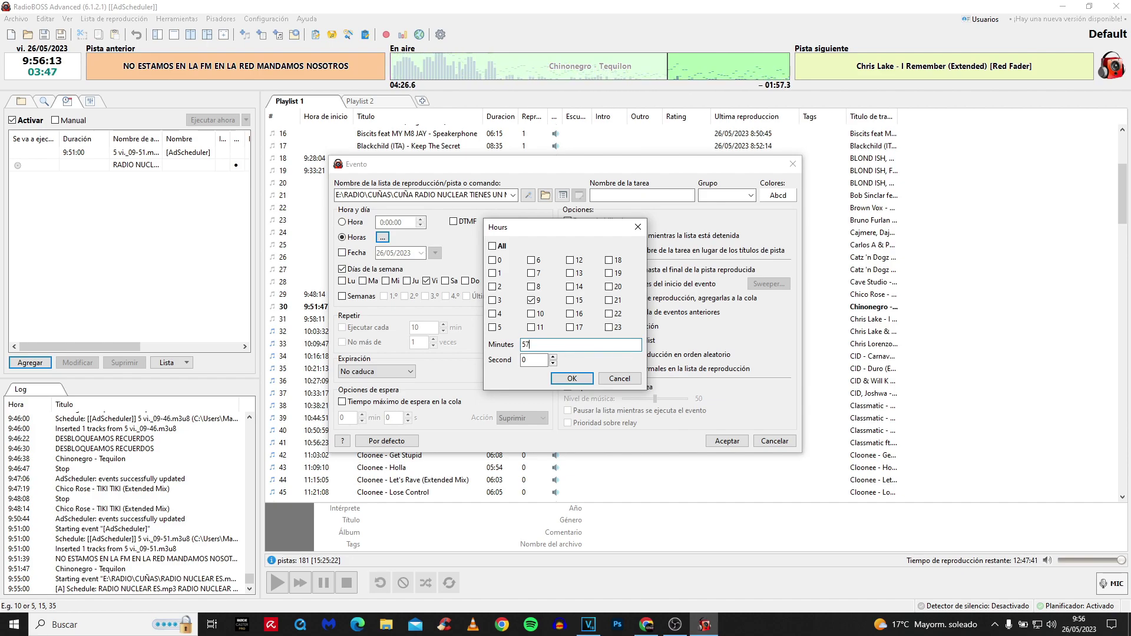
type("7")
left_click(571, 380)
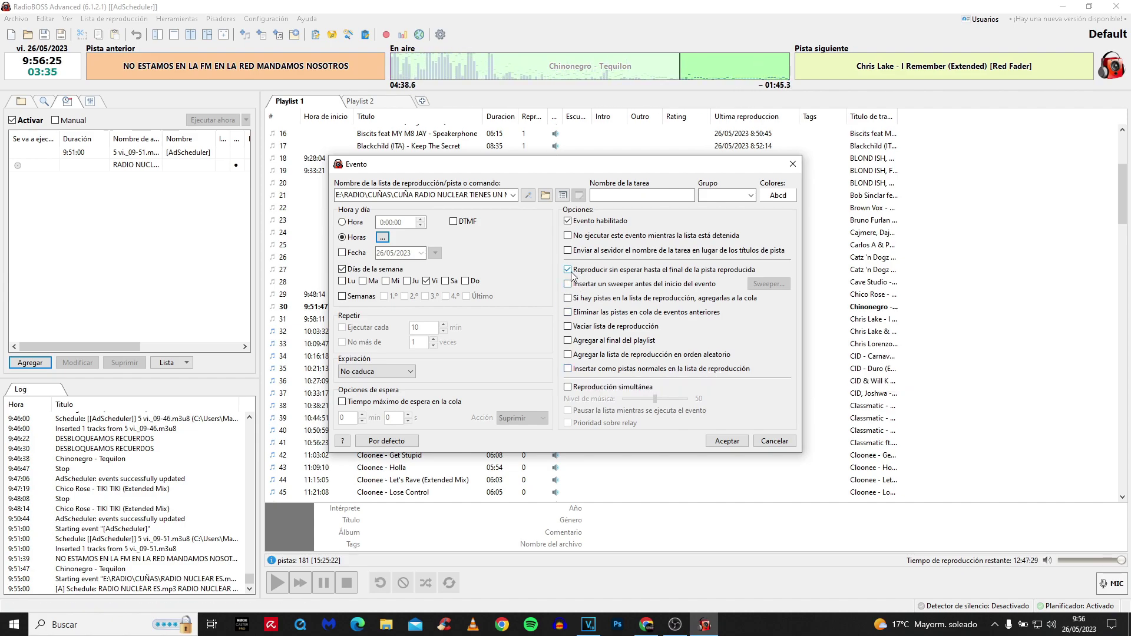
left_click(727, 442)
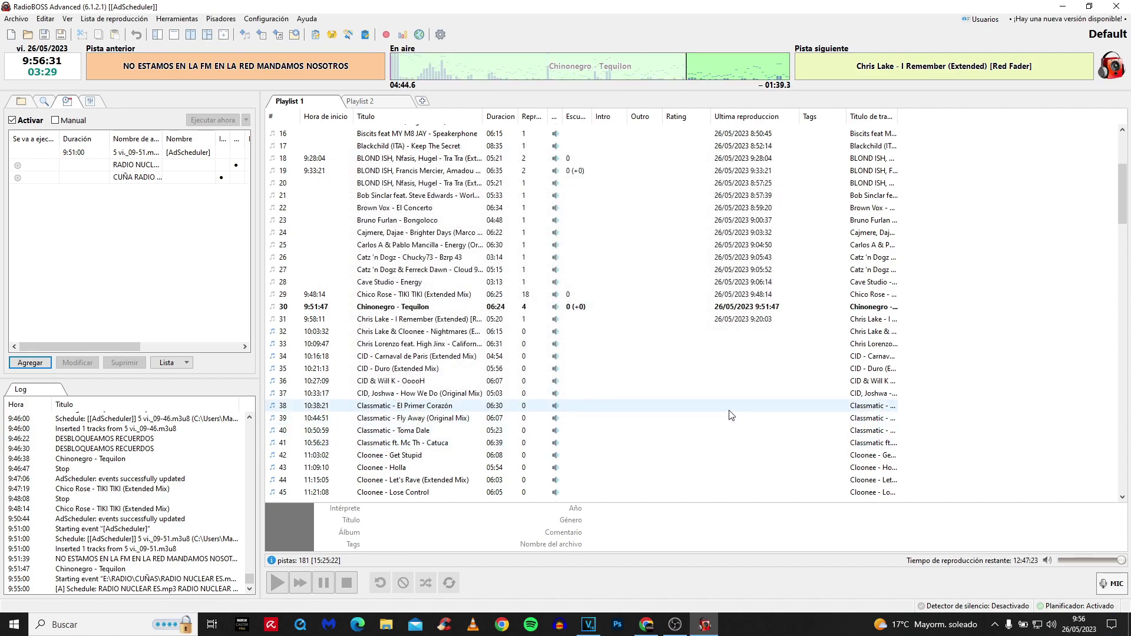